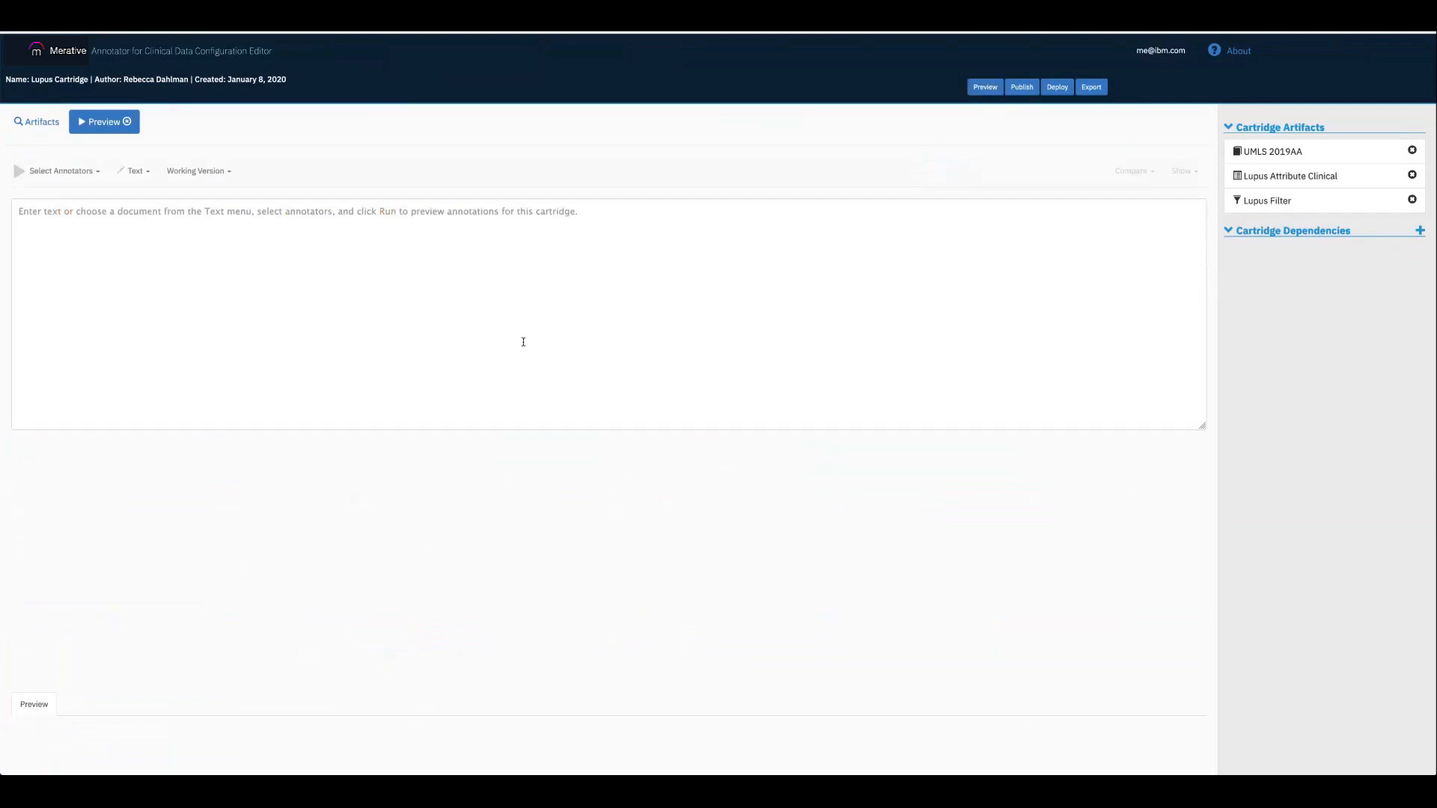
- Enter the note on a 62-year-old male with systemic lupus erythematosus, positive ANA, Plaquenil, Protopic, Amoxicillin, smoking and no oral lesions, and run the preview
{"action": "left_click", "coordinate": [454, 248]}
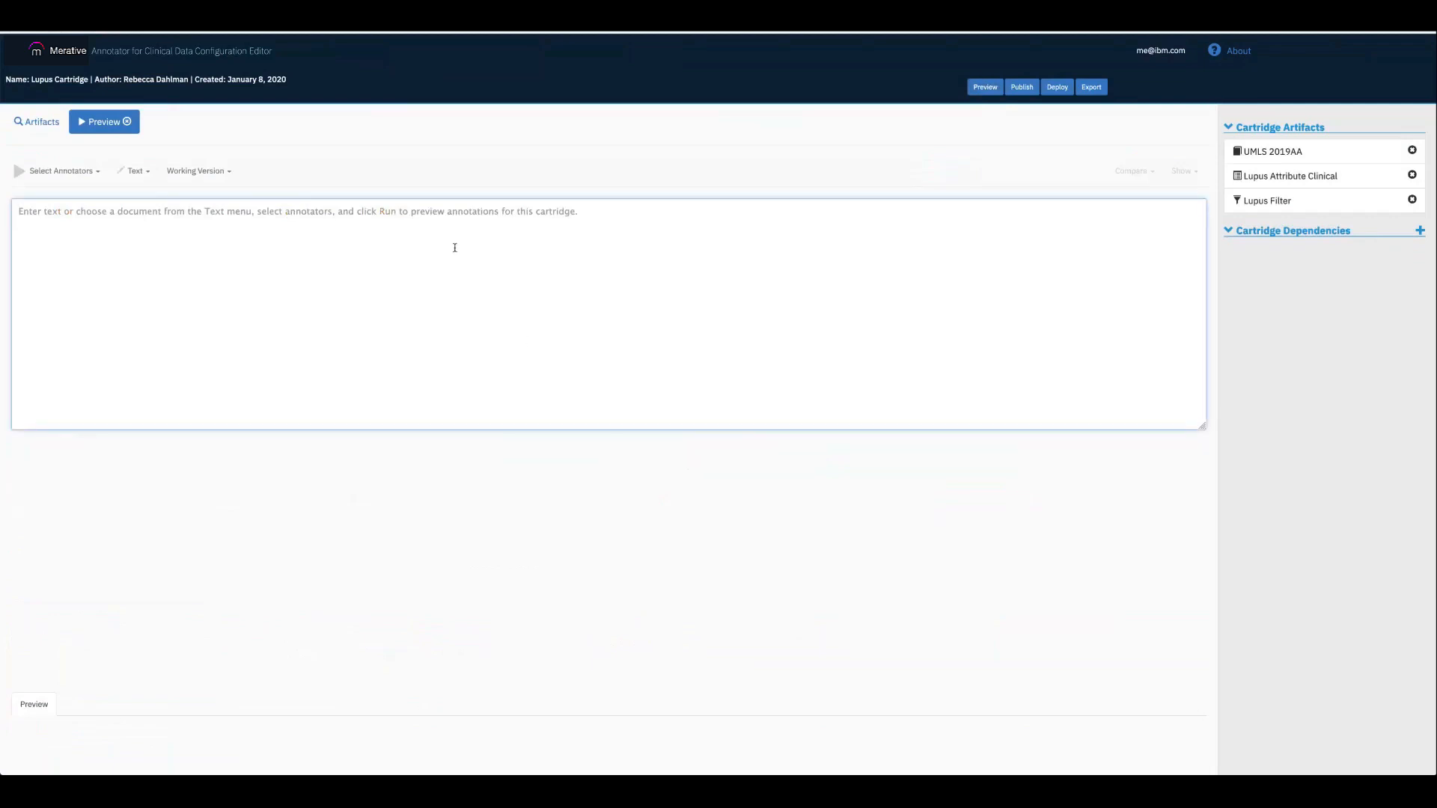
{"action": "type", "text": "The patient is a 62-year-old male with systemic lupus erythematosus. ANA is positive. He was given Plaquenil 200 mg twice a day and Protopic as needed. He is currently taking Amoxicillin for an ear infection. He smokes 1 pack of cigarettes a day. He has no oral lesions."}
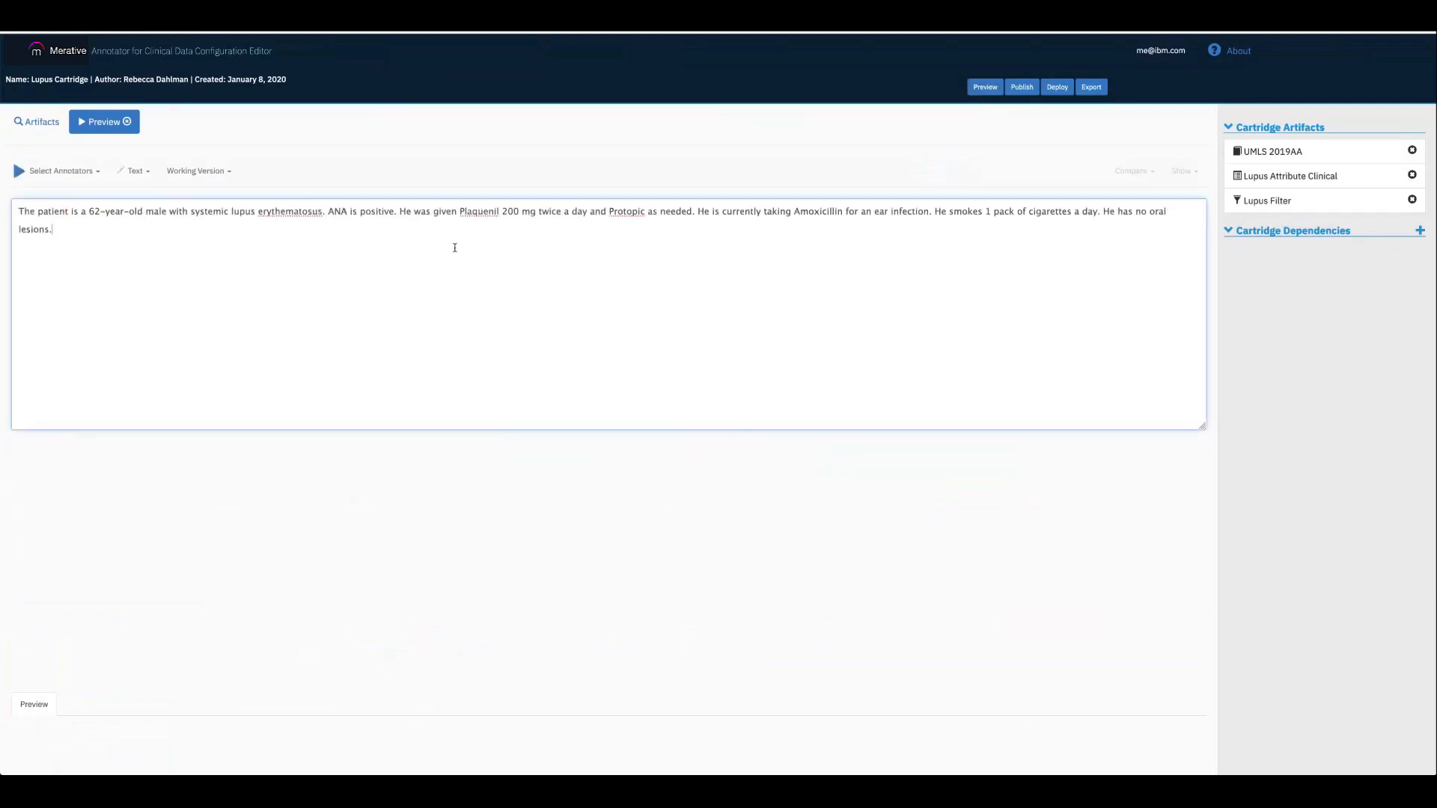
{"action": "left_click", "coordinate": [18, 173]}
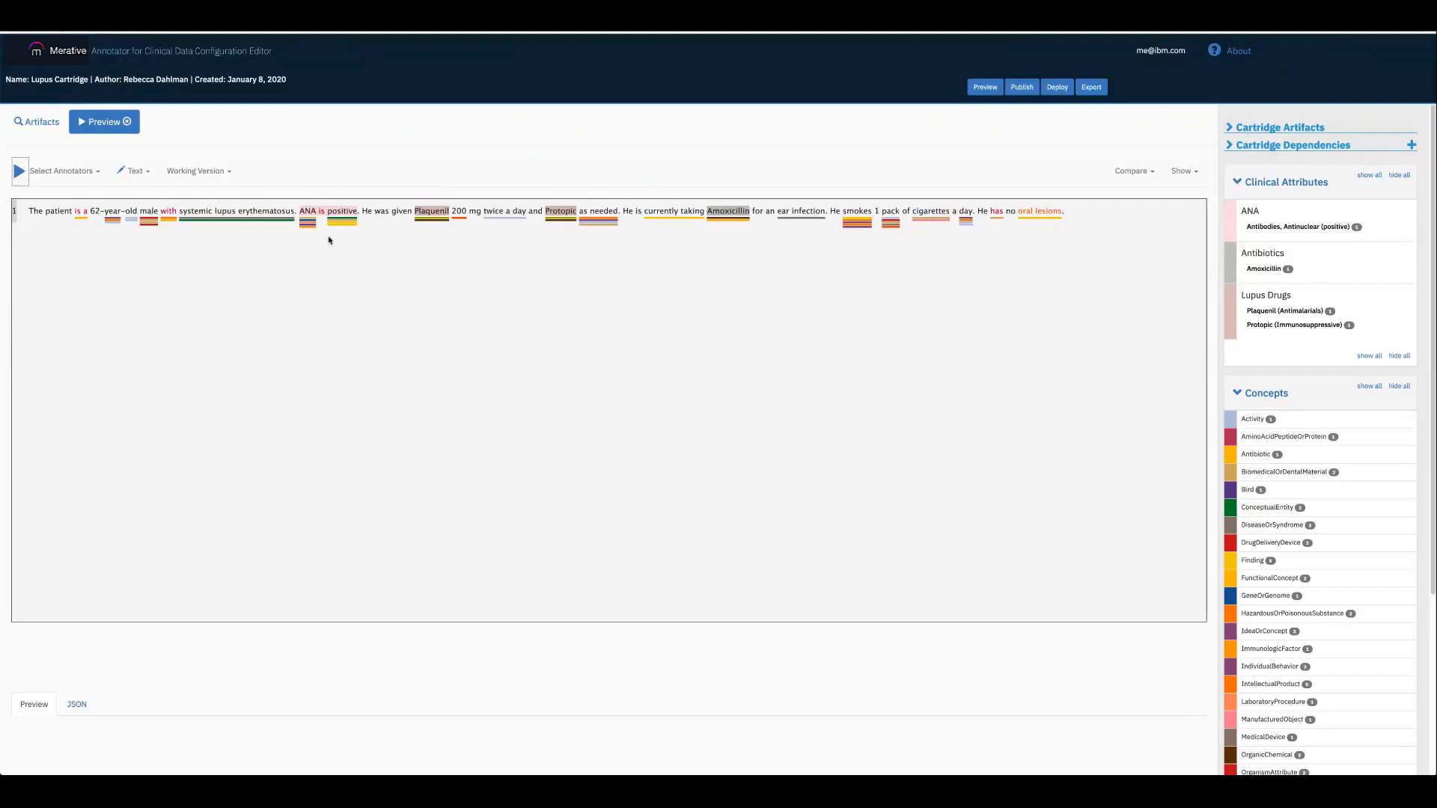
- Inspect the Lupus Attribute Clinical annotation of "ANA is positive", examining its covered text, preferred name and value
{"action": "left_click", "coordinate": [307, 211]}
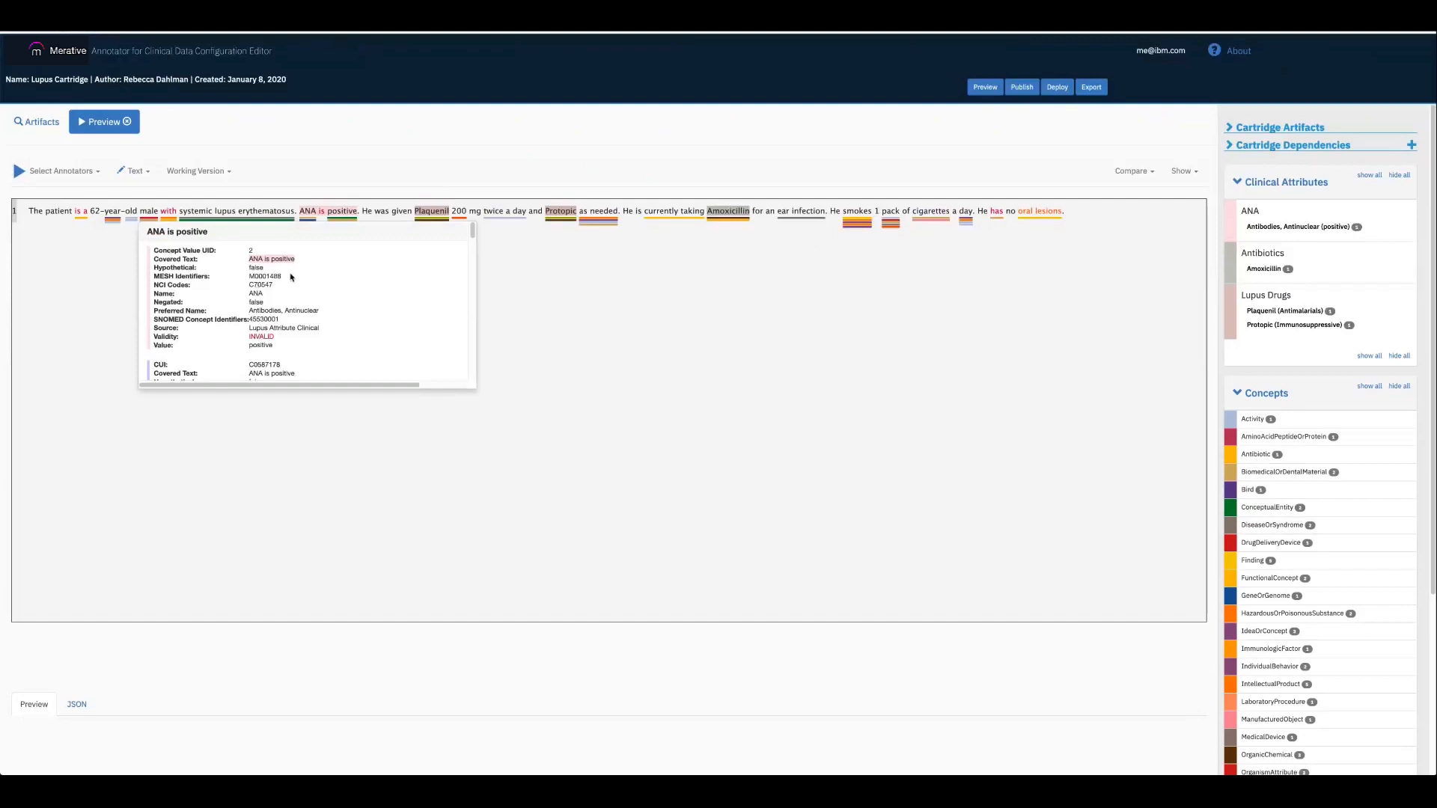
{"action": "left_click_drag", "start_coordinate": [314, 258], "coordinate": [247, 264]}
{"action": "left_click", "coordinate": [310, 264]}
{"action": "left_click_drag", "start_coordinate": [269, 293], "coordinate": [337, 315]}
{"action": "left_click", "coordinate": [250, 315]}
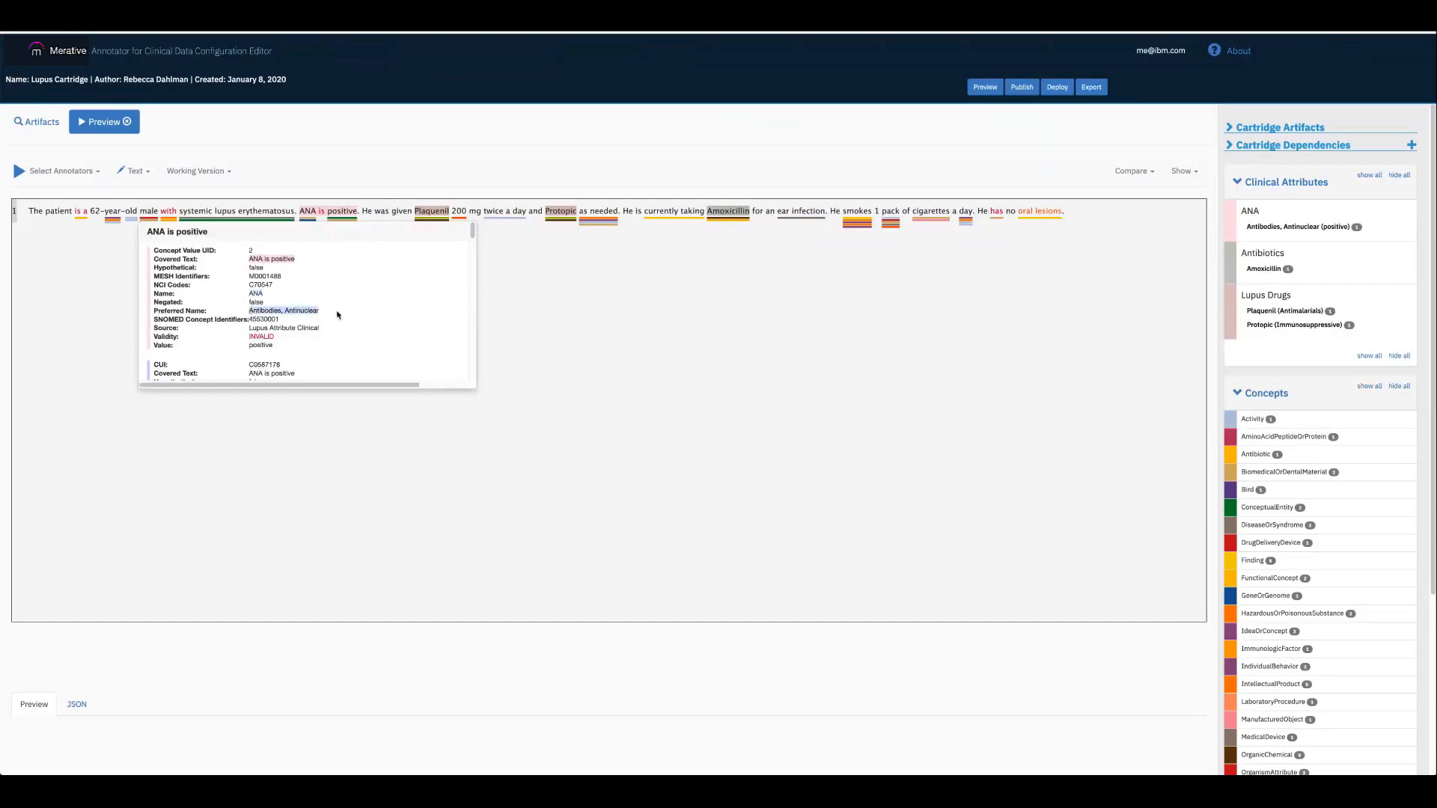
{"action": "left_click", "coordinate": [296, 345]}
{"action": "left_click_drag", "start_coordinate": [249, 345], "coordinate": [290, 345]}
{"action": "left_click", "coordinate": [291, 344]}
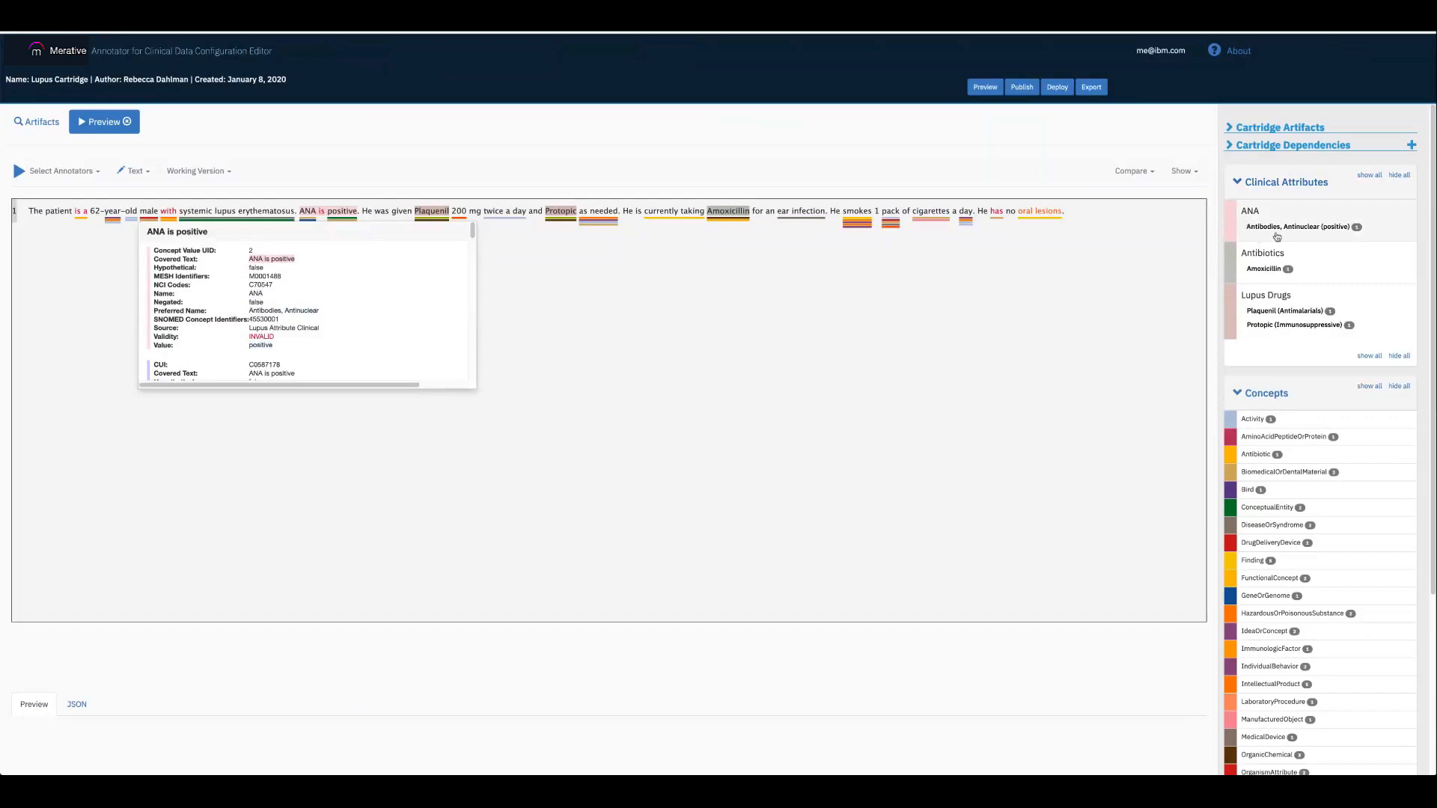
{"action": "right_click", "coordinate": [1358, 238]}
{"action": "key", "text": "Escape"}
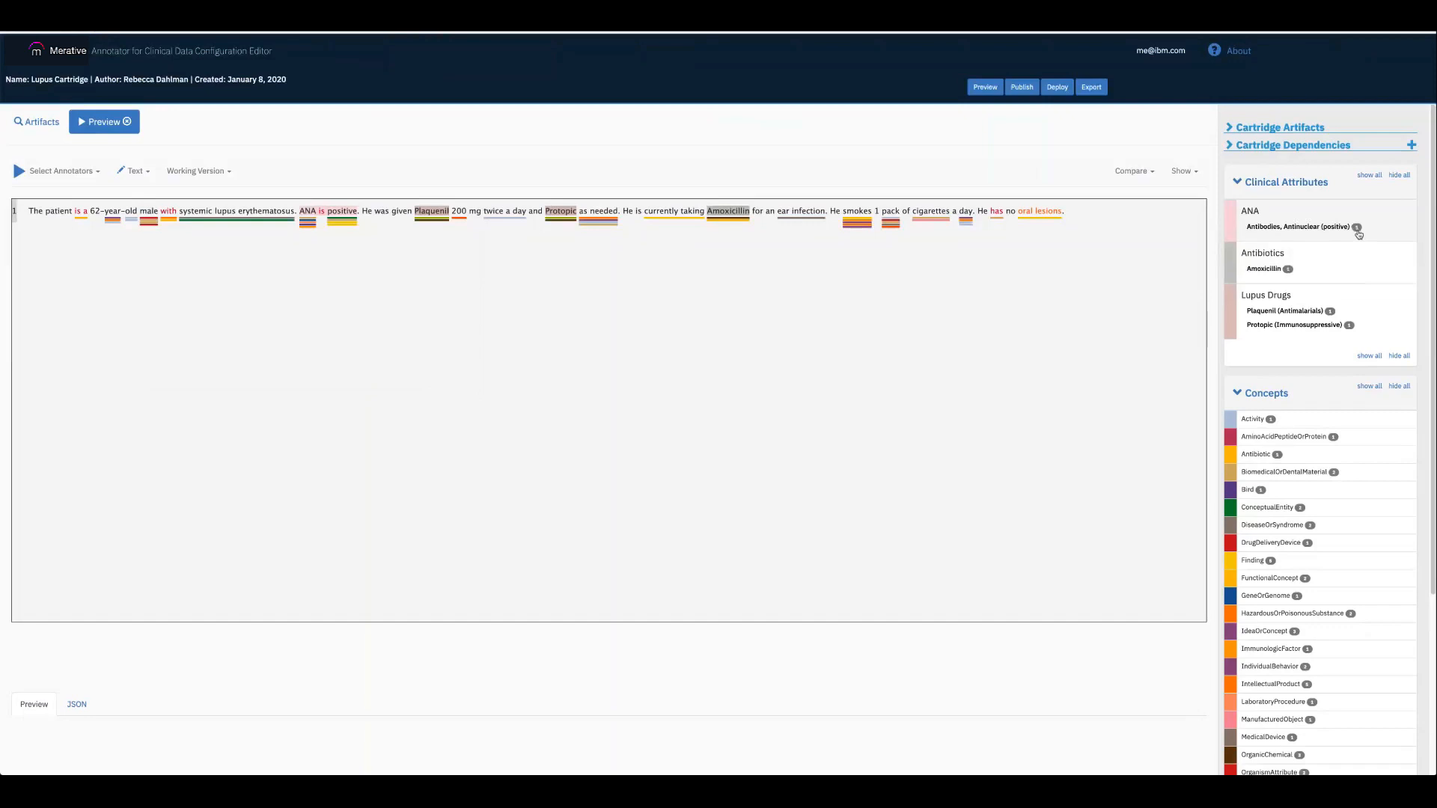
- Reopen the annotation details of "ANA is positive" and review its further ConceptValue and UMLS concept entries
{"action": "left_click", "coordinate": [342, 211]}
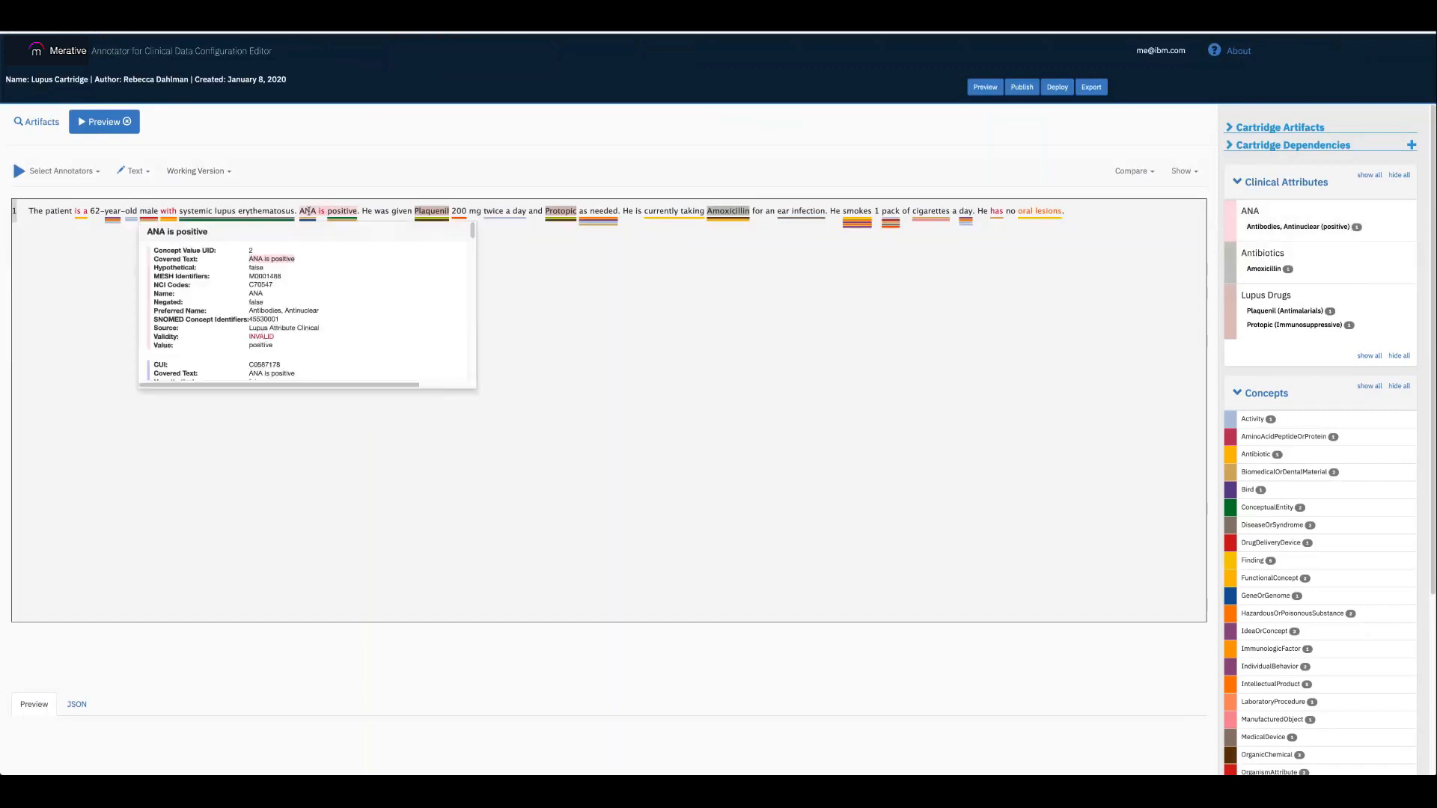
{"action": "scroll", "coordinate": [341, 336], "scroll_direction": "down", "scroll_amount": 3}
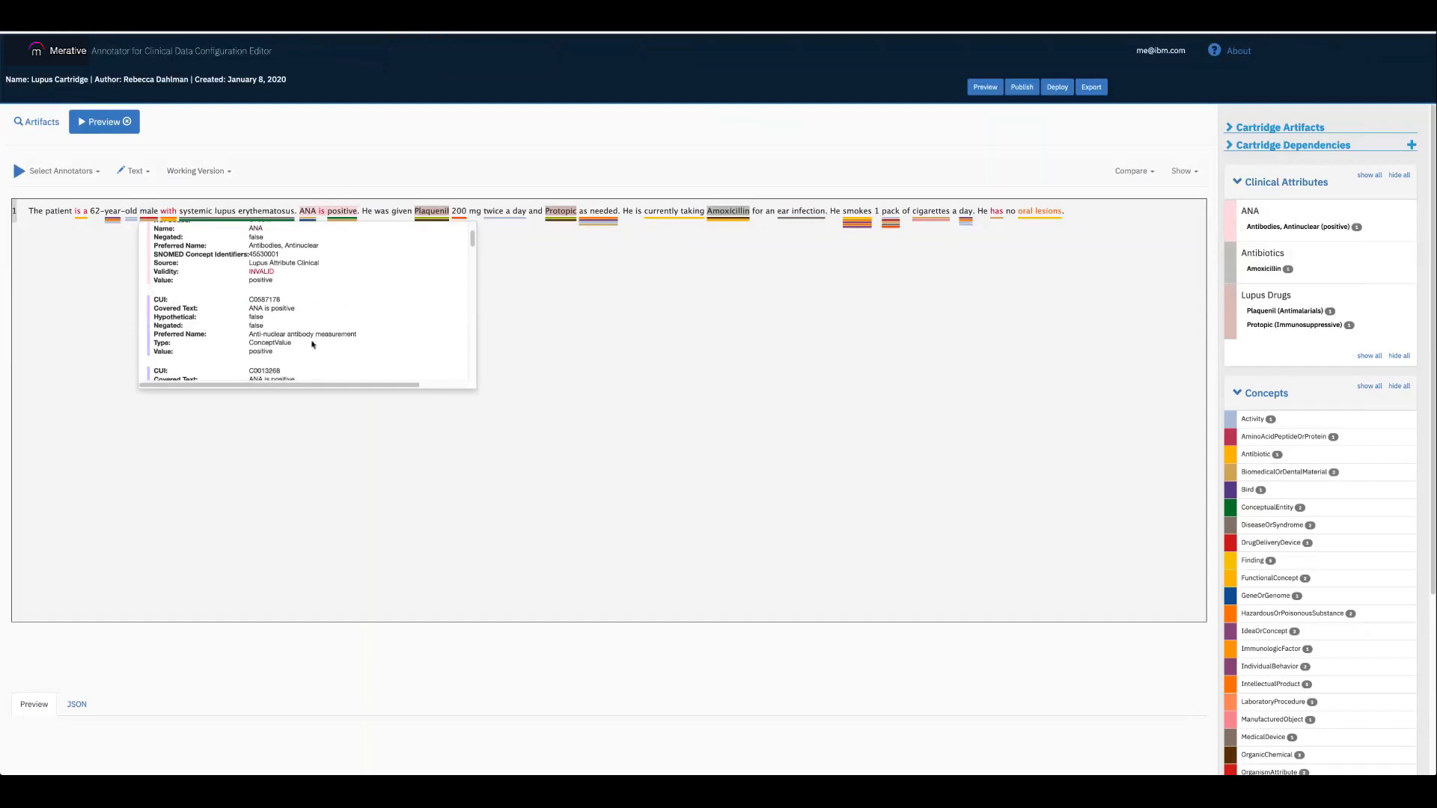
{"action": "scroll", "coordinate": [266, 307], "scroll_direction": "down", "scroll_amount": 1}
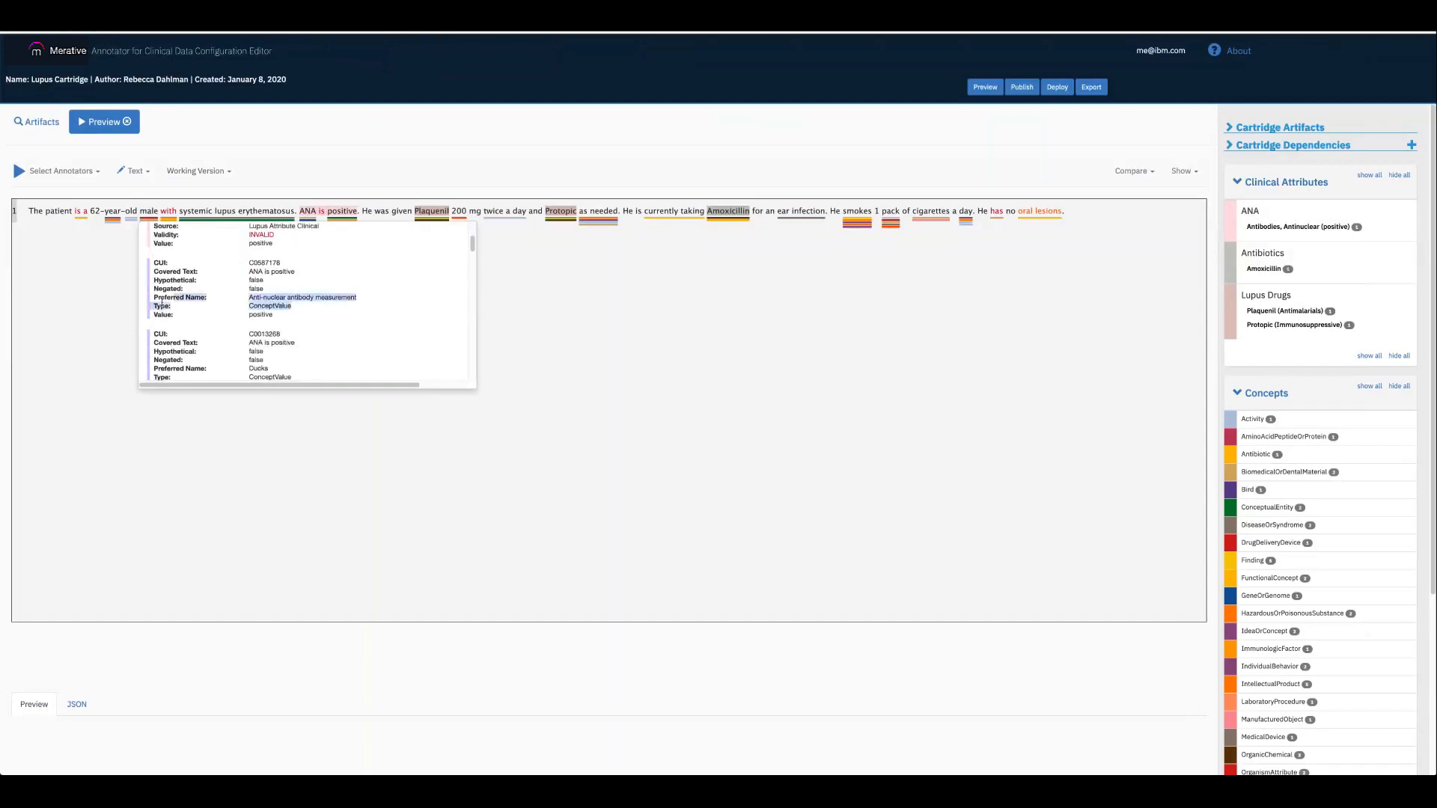
{"action": "scroll", "coordinate": [201, 331], "scroll_direction": "down", "scroll_amount": 3}
{"action": "scroll", "coordinate": [201, 331], "scroll_direction": "down", "scroll_amount": 4}
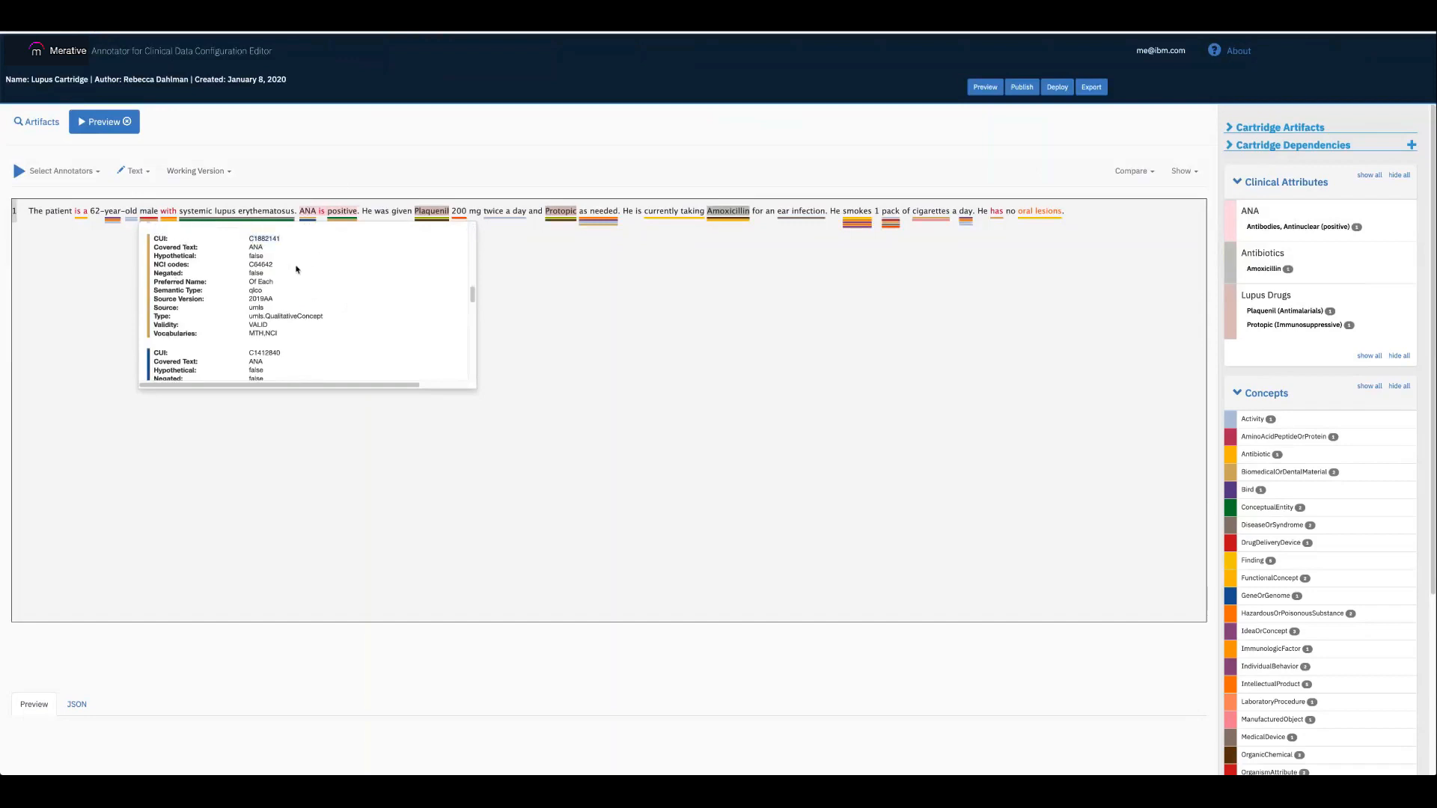
{"action": "scroll", "coordinate": [298, 332], "scroll_direction": "down", "scroll_amount": 2}
{"action": "scroll", "coordinate": [298, 332], "scroll_direction": "down", "scroll_amount": 1}
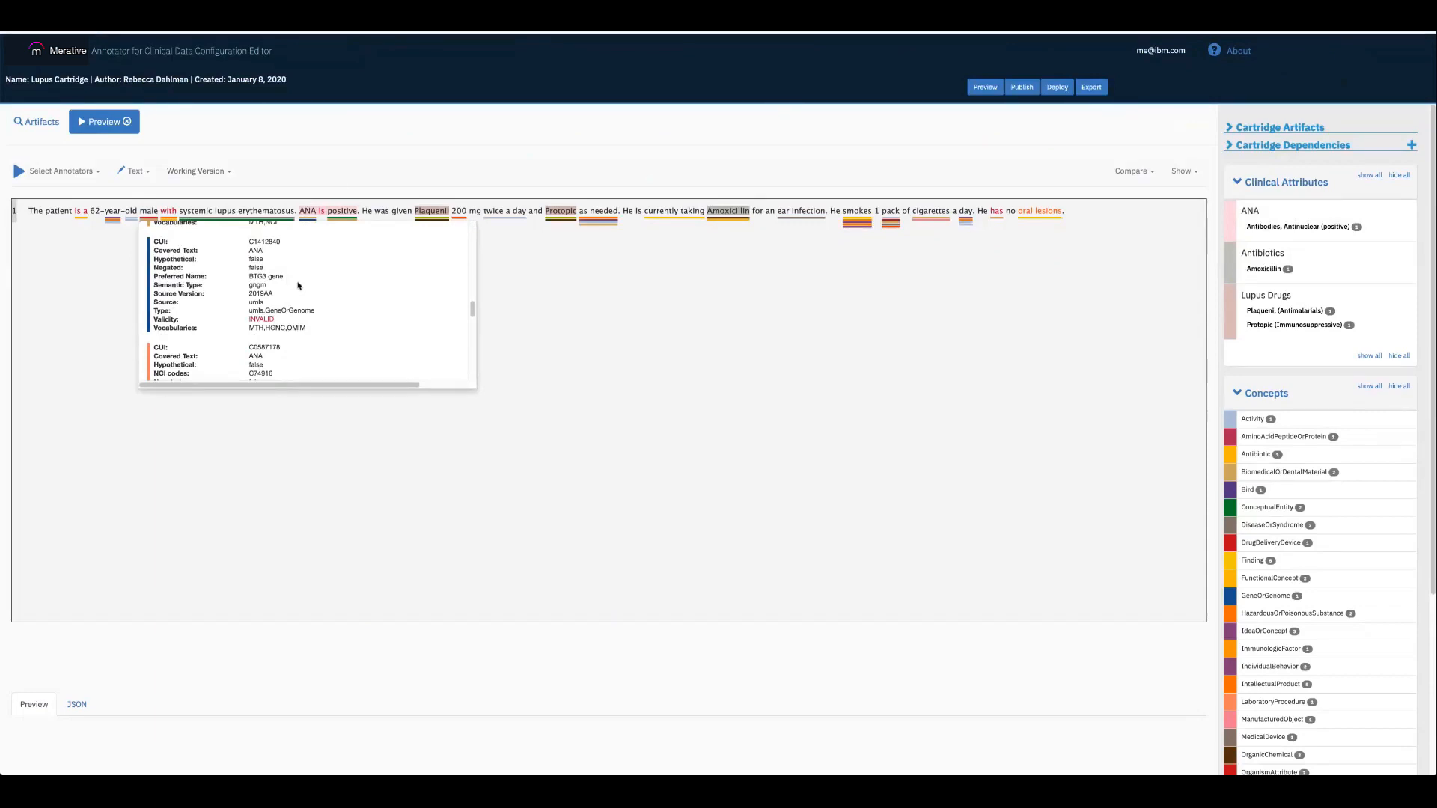
{"action": "scroll", "coordinate": [309, 302], "scroll_direction": "up", "scroll_amount": 3}
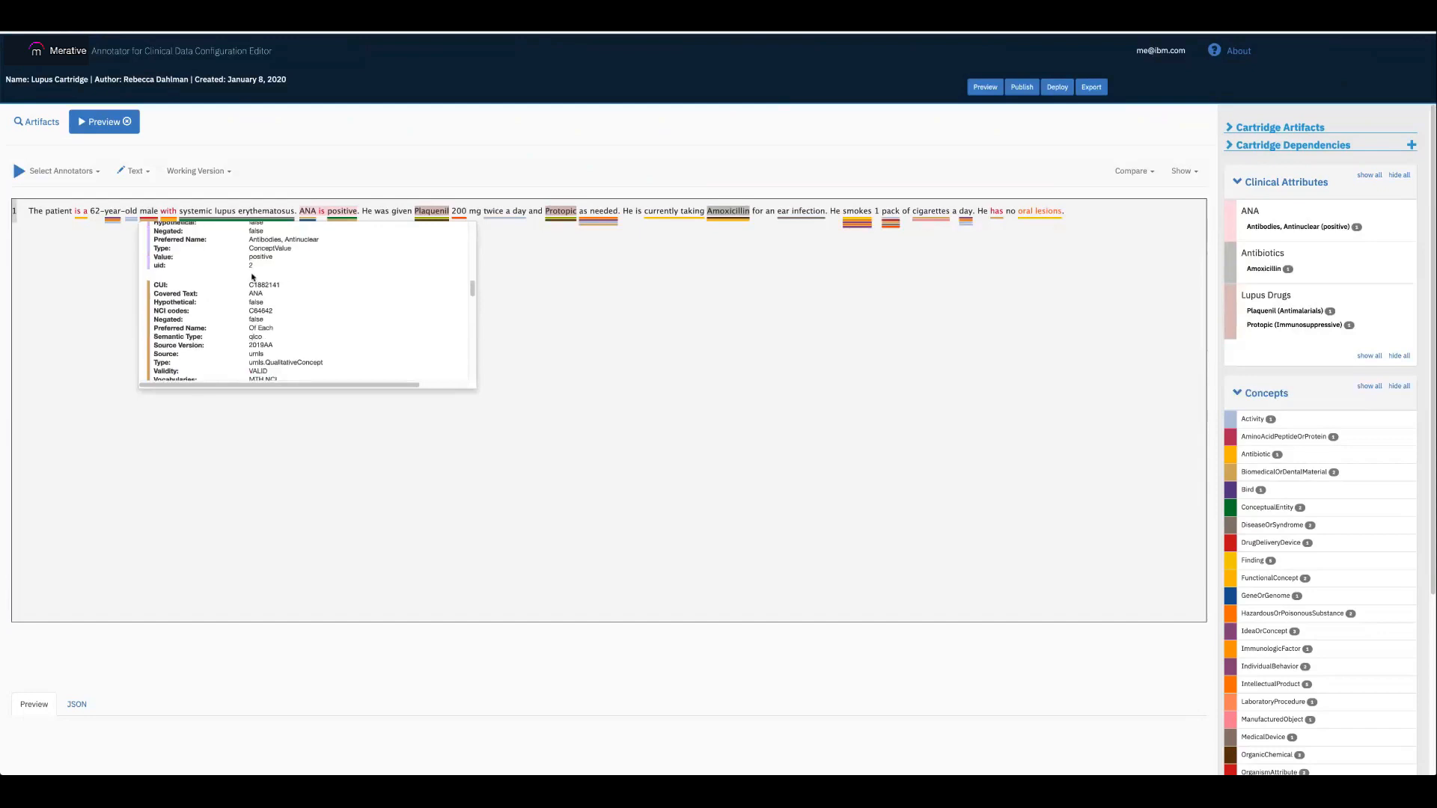
{"action": "left_click", "coordinate": [696, 401]}
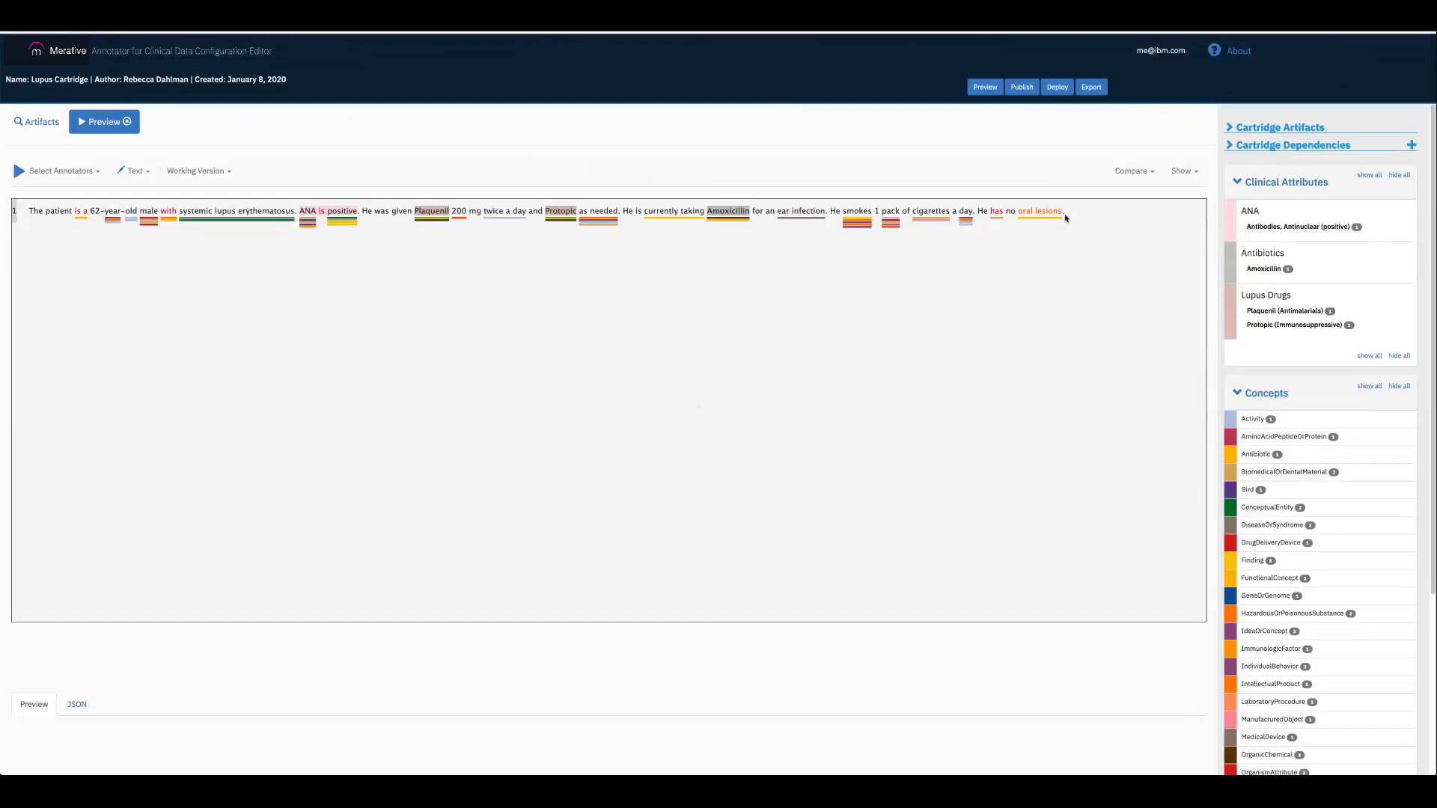
- Inspect the negation attribute of the "oral lesions" annotation and highlight the NegatedSpan contextual annotations in the text
{"action": "left_click", "coordinate": [1029, 210]}
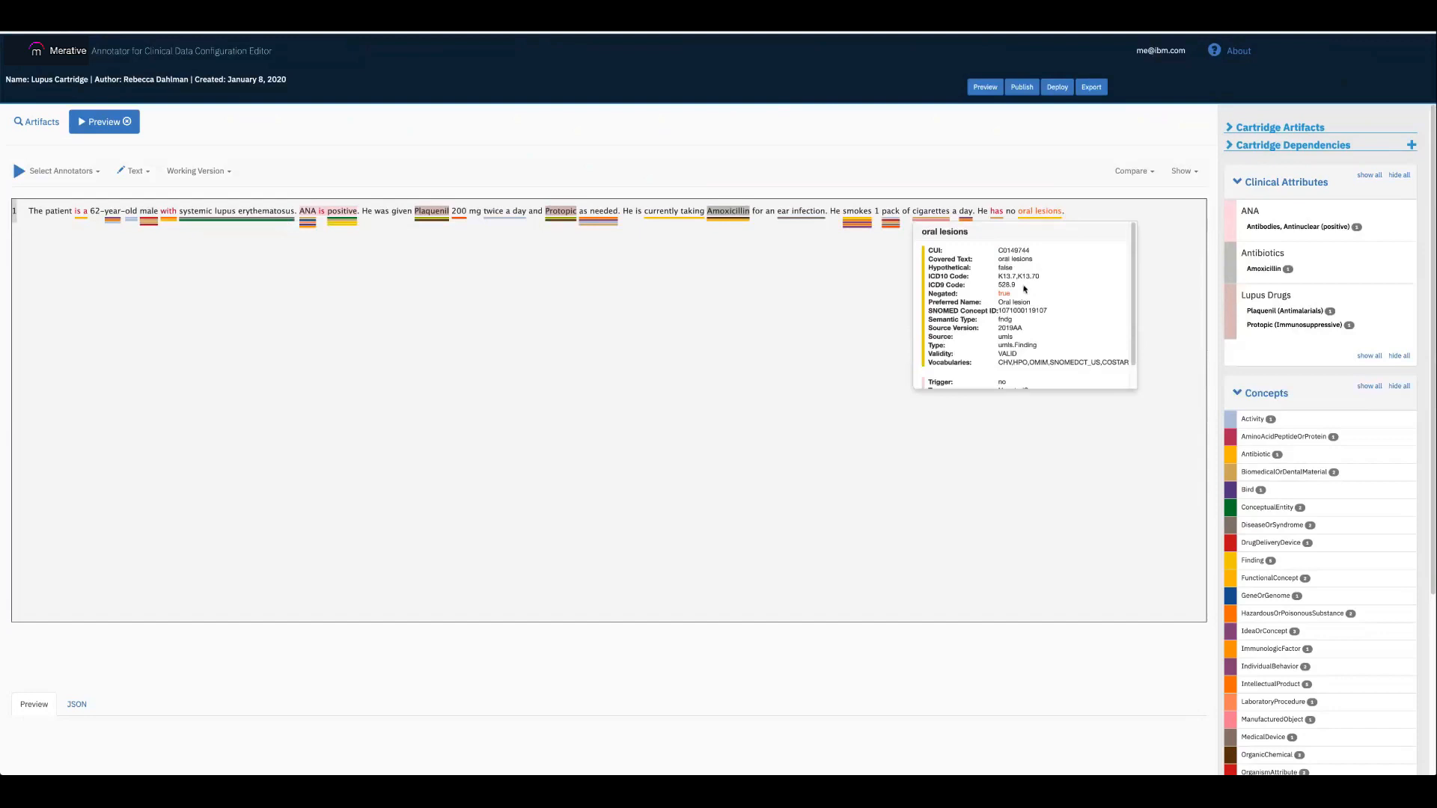
{"action": "left_click_drag", "start_coordinate": [1012, 294], "coordinate": [994, 296]}
{"action": "left_click", "coordinate": [1013, 300]}
{"action": "double_click", "coordinate": [994, 292]}
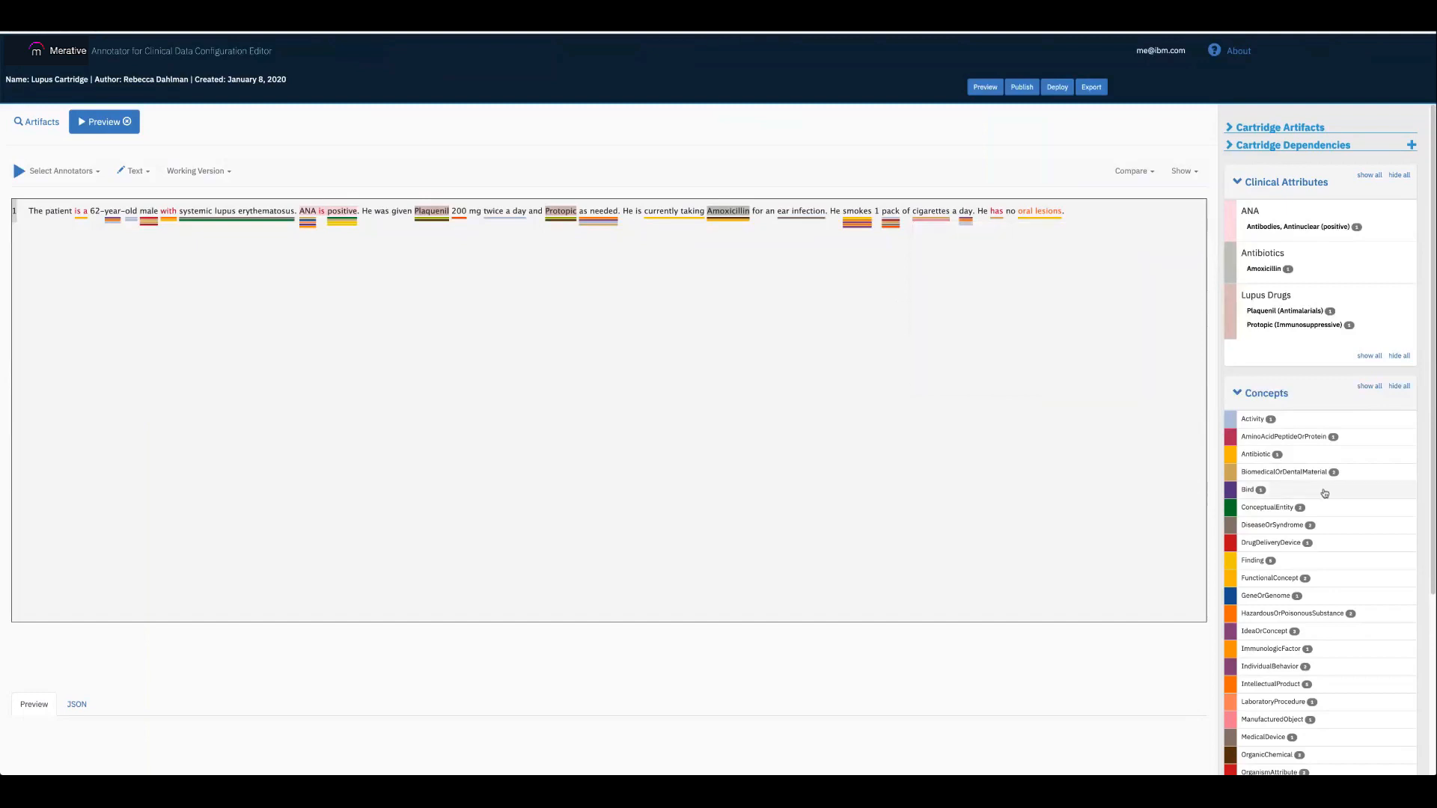
{"action": "scroll", "coordinate": [1323, 491], "scroll_direction": "down", "scroll_amount": 5}
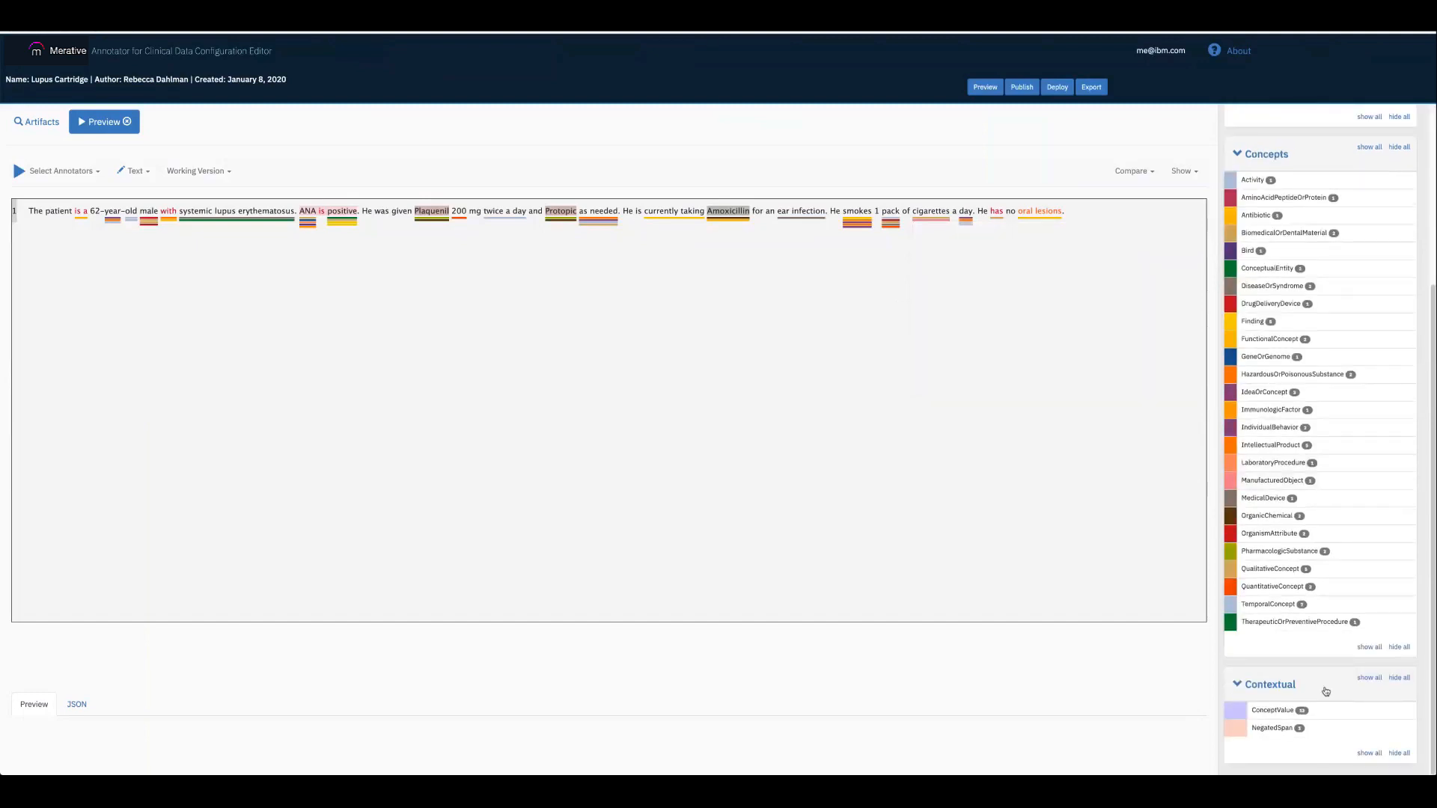
{"action": "left_click", "coordinate": [1324, 737]}
- Begin saving the note as a new sample text and name it "Lupus Example"
{"action": "left_click", "coordinate": [144, 174]}
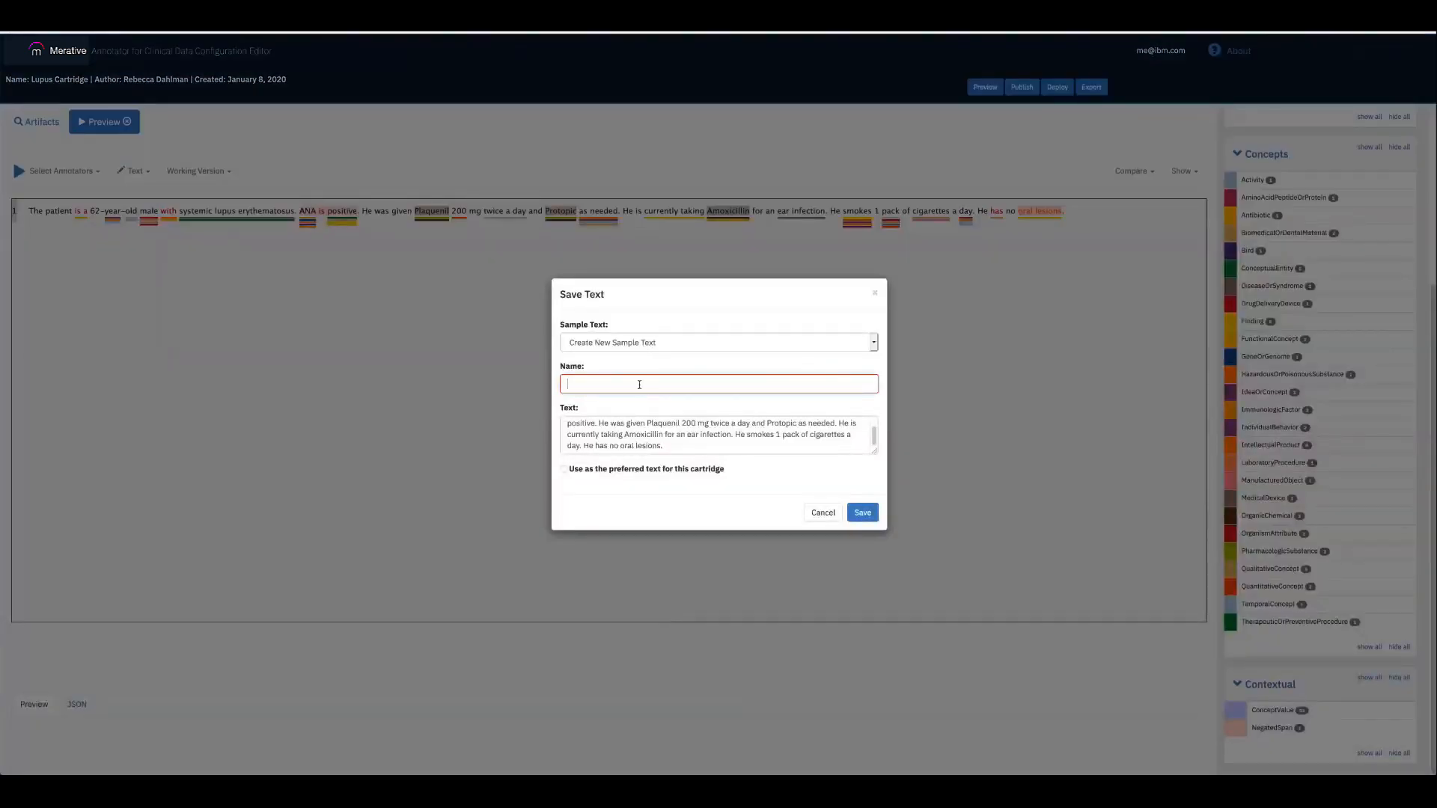
{"action": "left_click", "coordinate": [656, 343]}
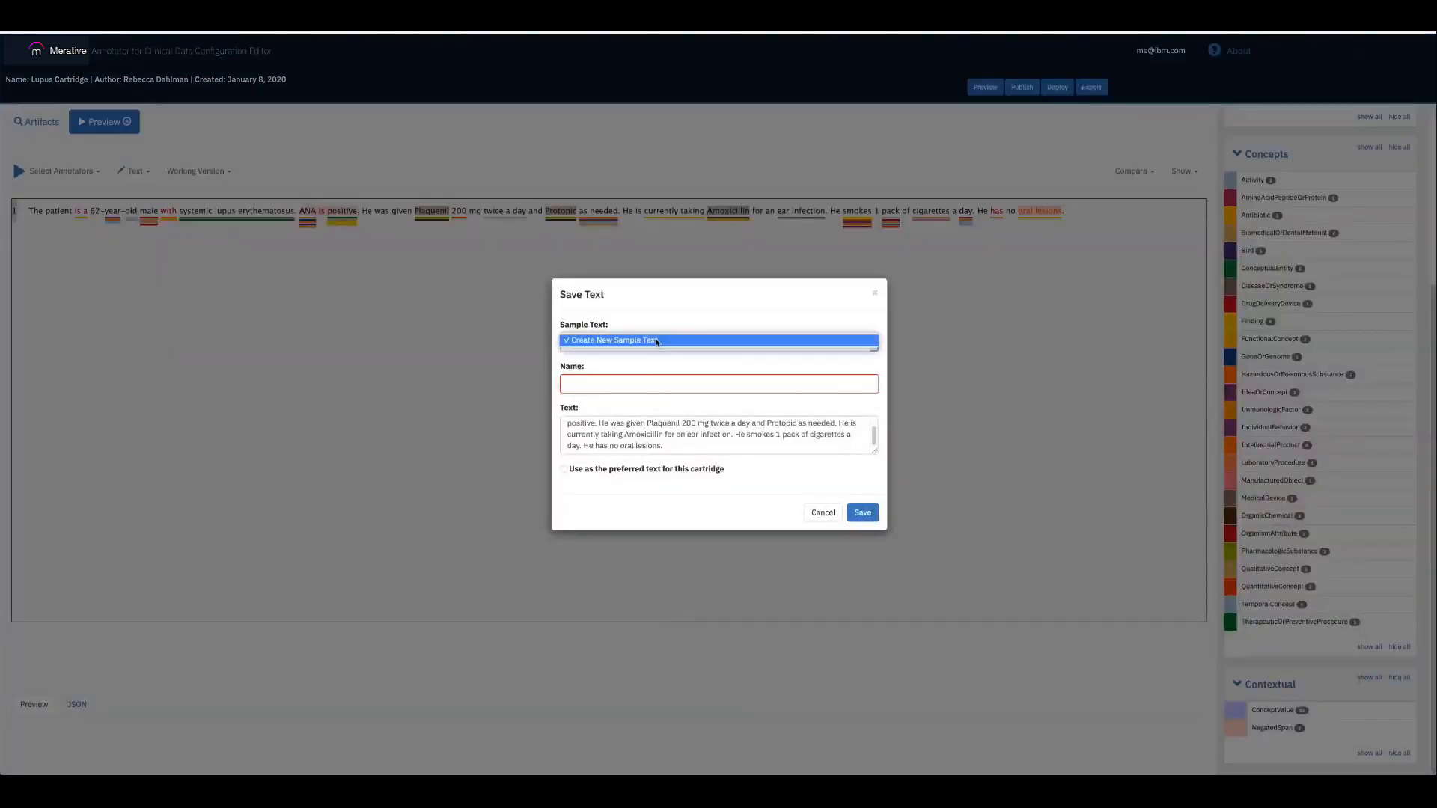
{"action": "left_click", "coordinate": [655, 343]}
{"action": "left_click", "coordinate": [655, 343]}
{"action": "left_click", "coordinate": [656, 343]}
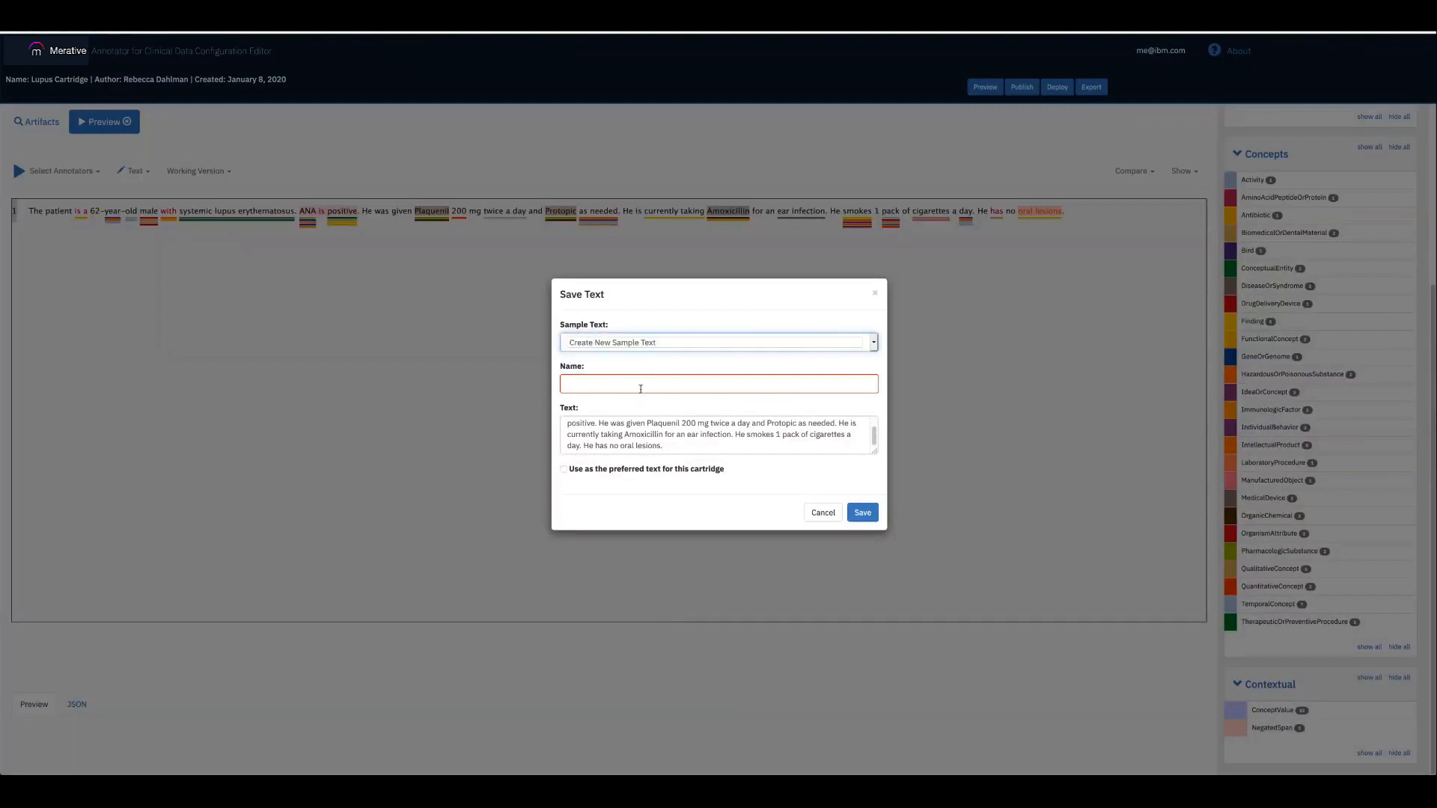
{"action": "left_click", "coordinate": [641, 389]}
{"action": "type", "text": "Lupus Example"}
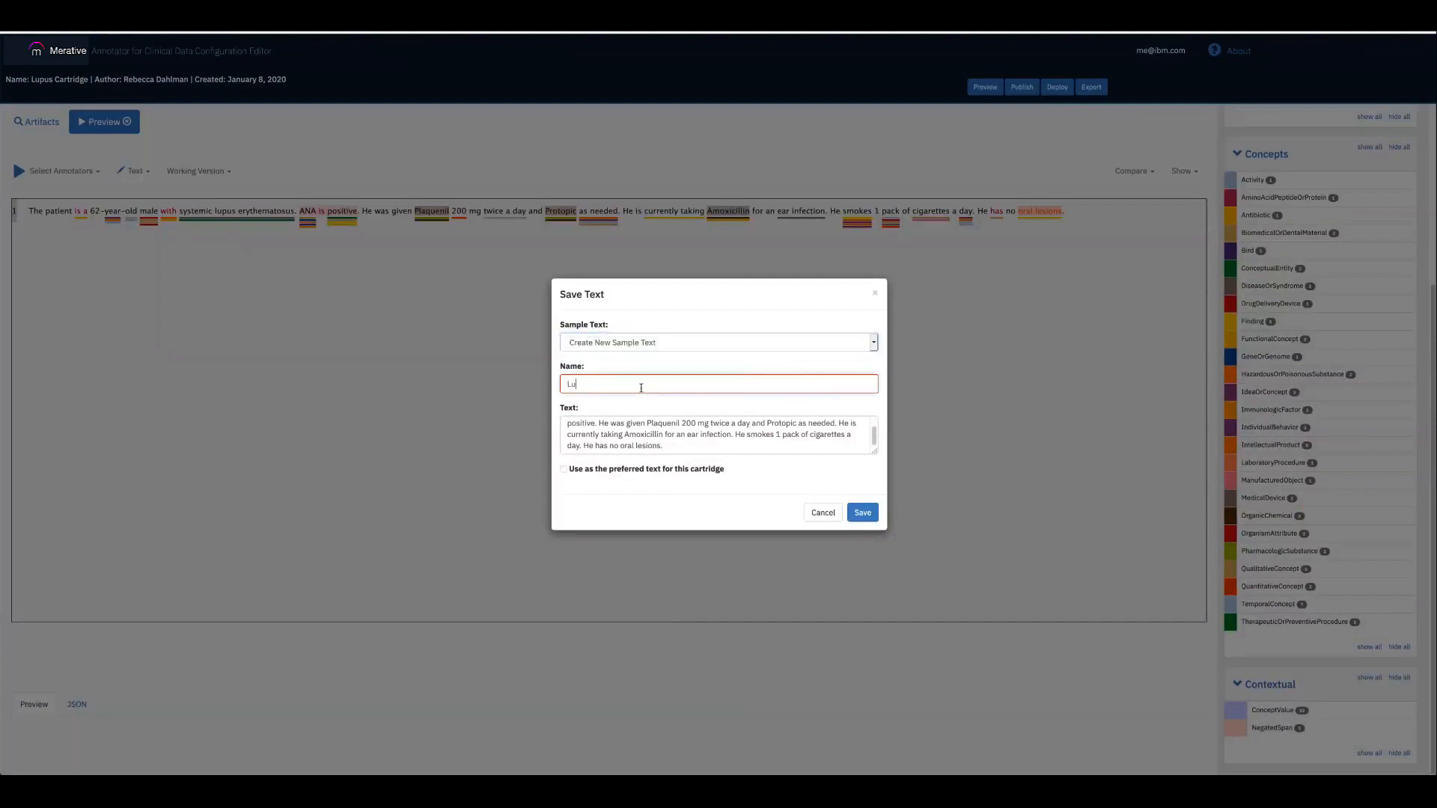
- Mark the sample text as the preferred text for this cartridge, save it and check the list of saved texts
{"action": "left_click", "coordinate": [672, 441]}
{"action": "scroll", "coordinate": [672, 440], "scroll_direction": "up", "scroll_amount": 2}
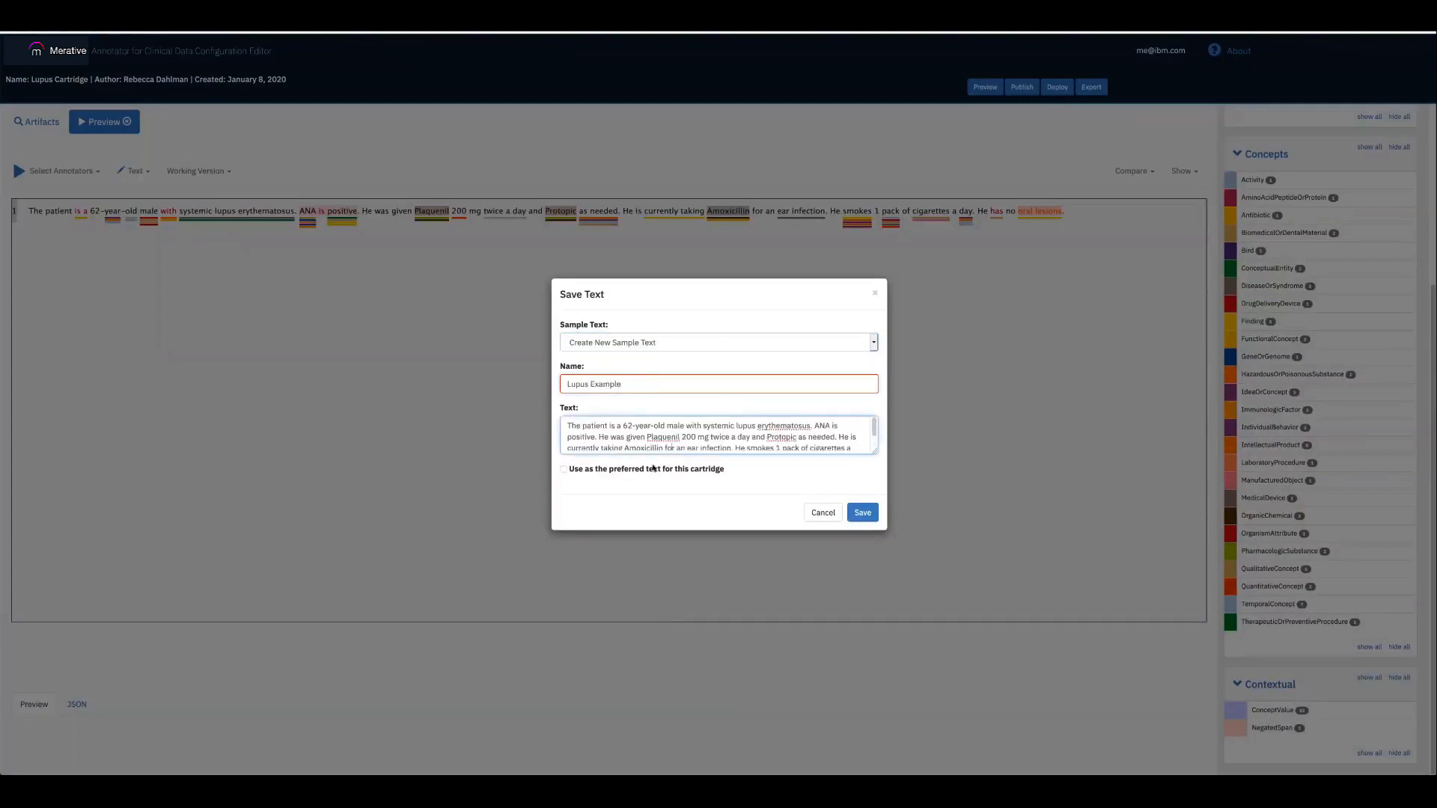
{"action": "mouse_move", "coordinate": [579, 475]}
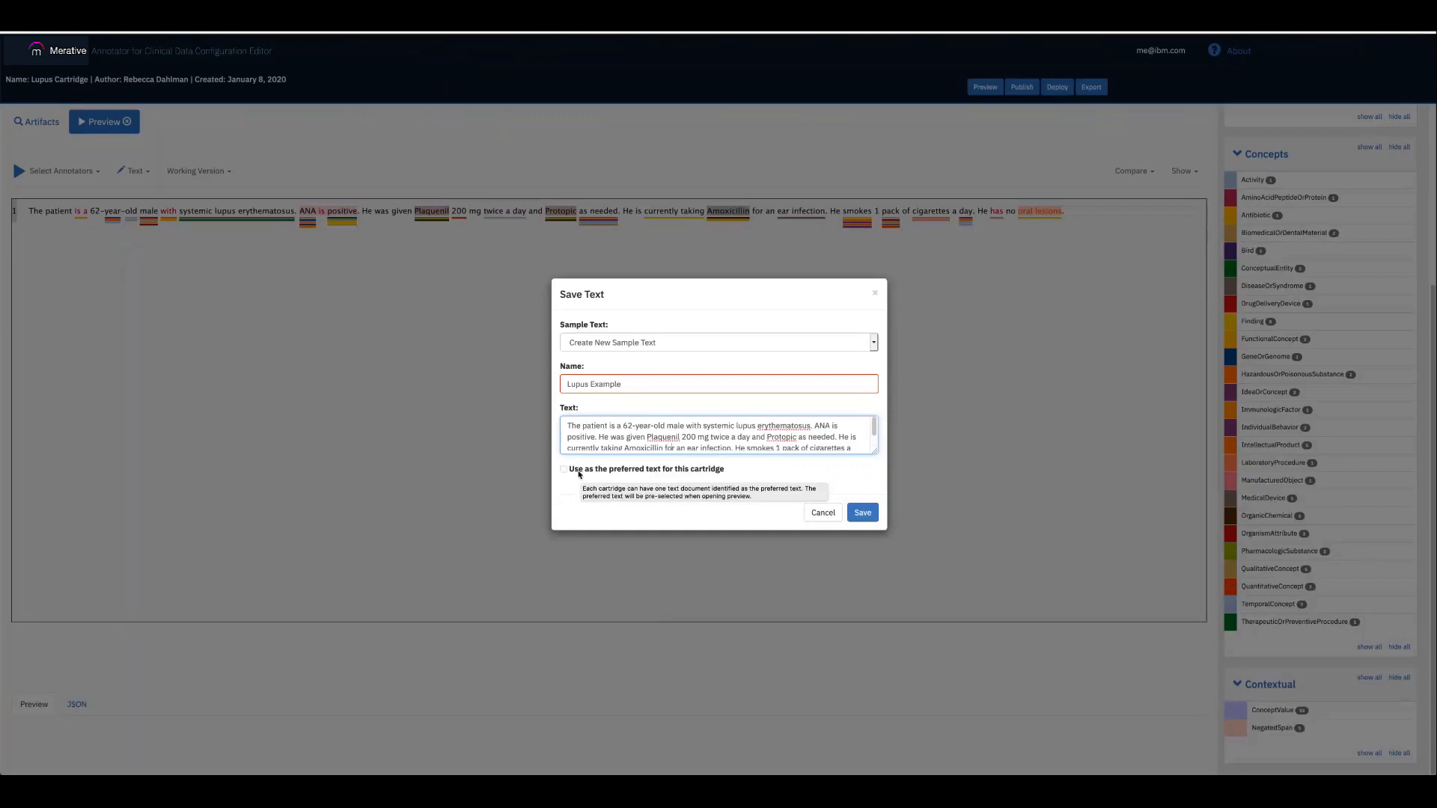
{"action": "left_click", "coordinate": [579, 471]}
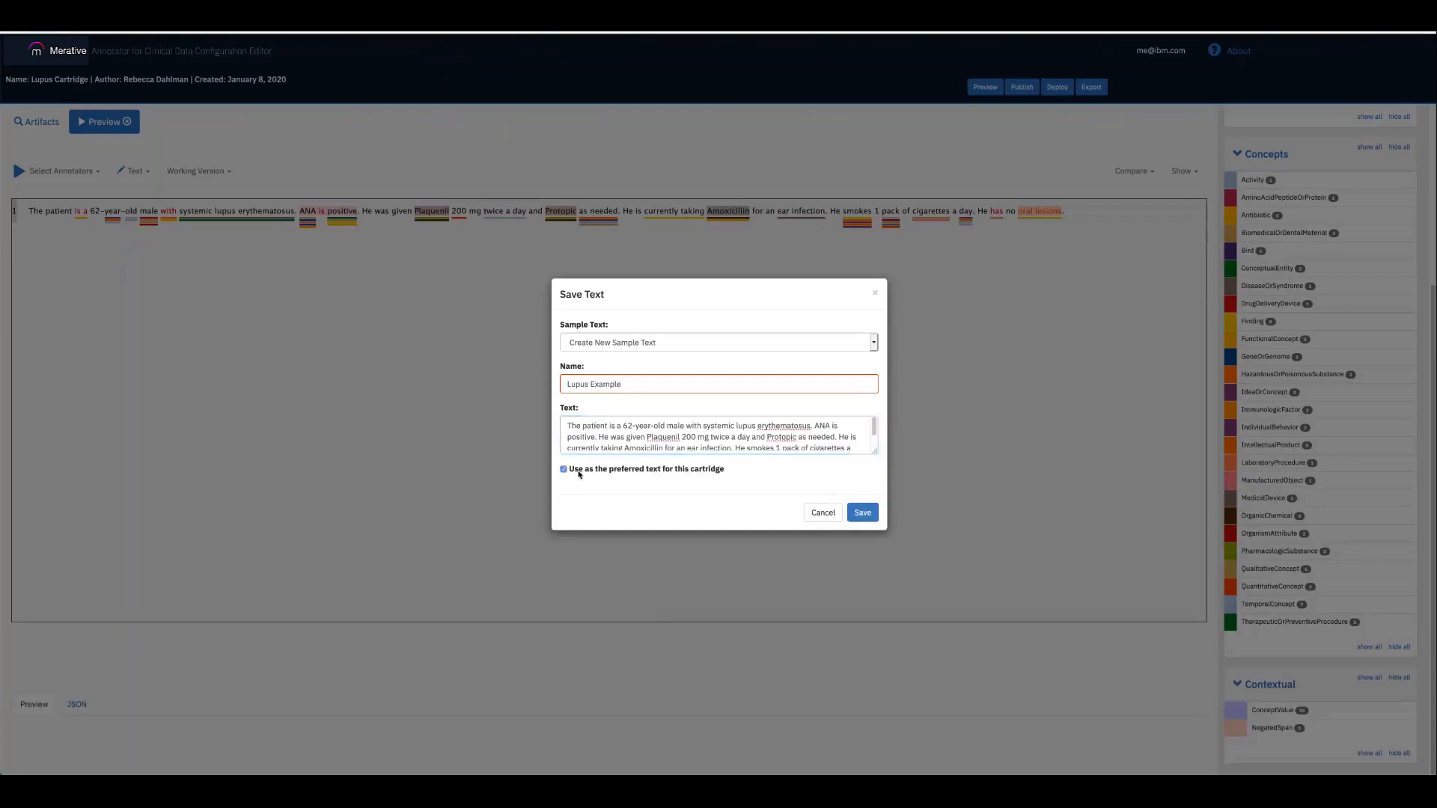
{"action": "left_click", "coordinate": [864, 514]}
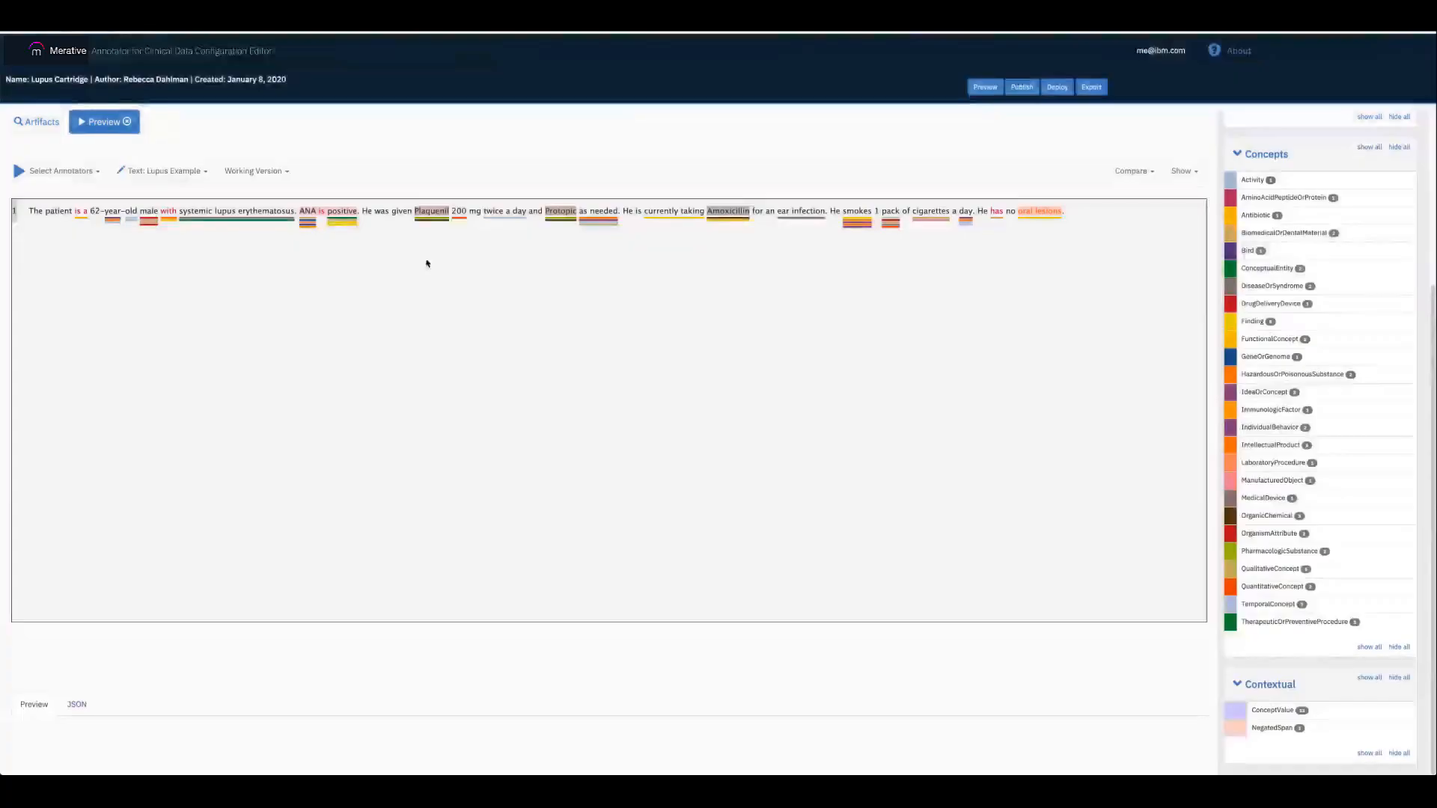
{"action": "left_click", "coordinate": [193, 174]}
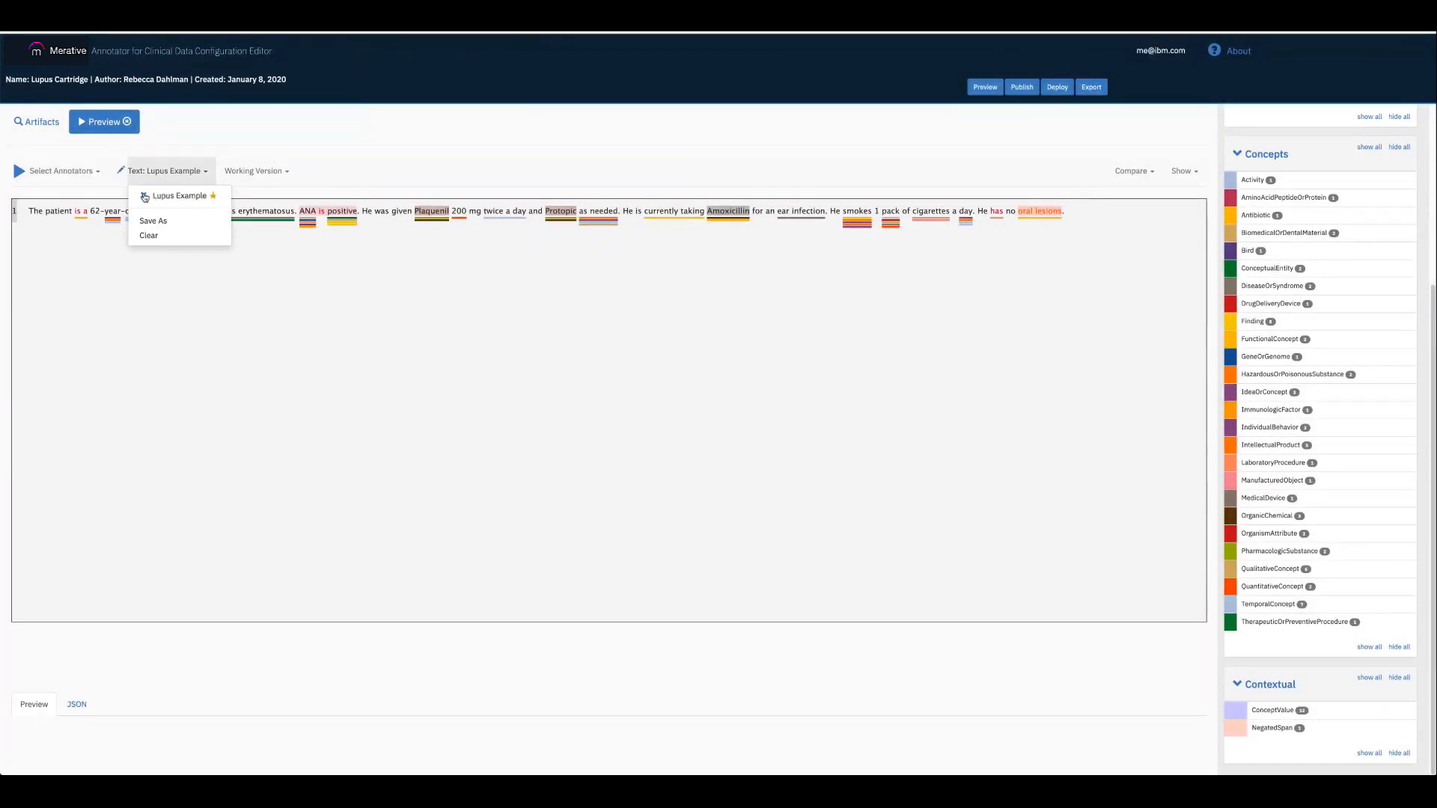
{"action": "left_click", "coordinate": [387, 178]}
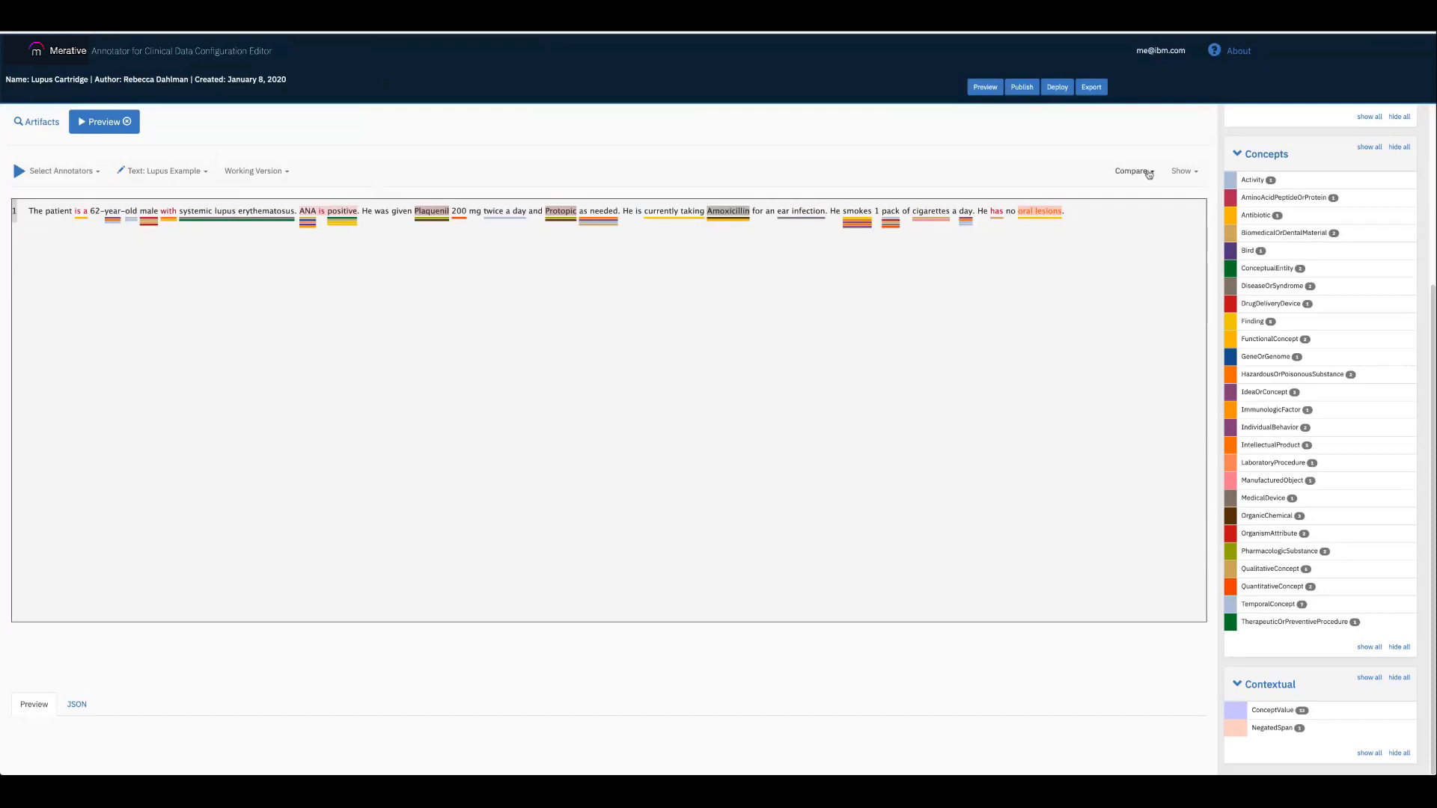
- Save the current preview output for comparison as a new saved result named "Lupus Results with Filter"
{"action": "left_click", "coordinate": [1150, 171]}
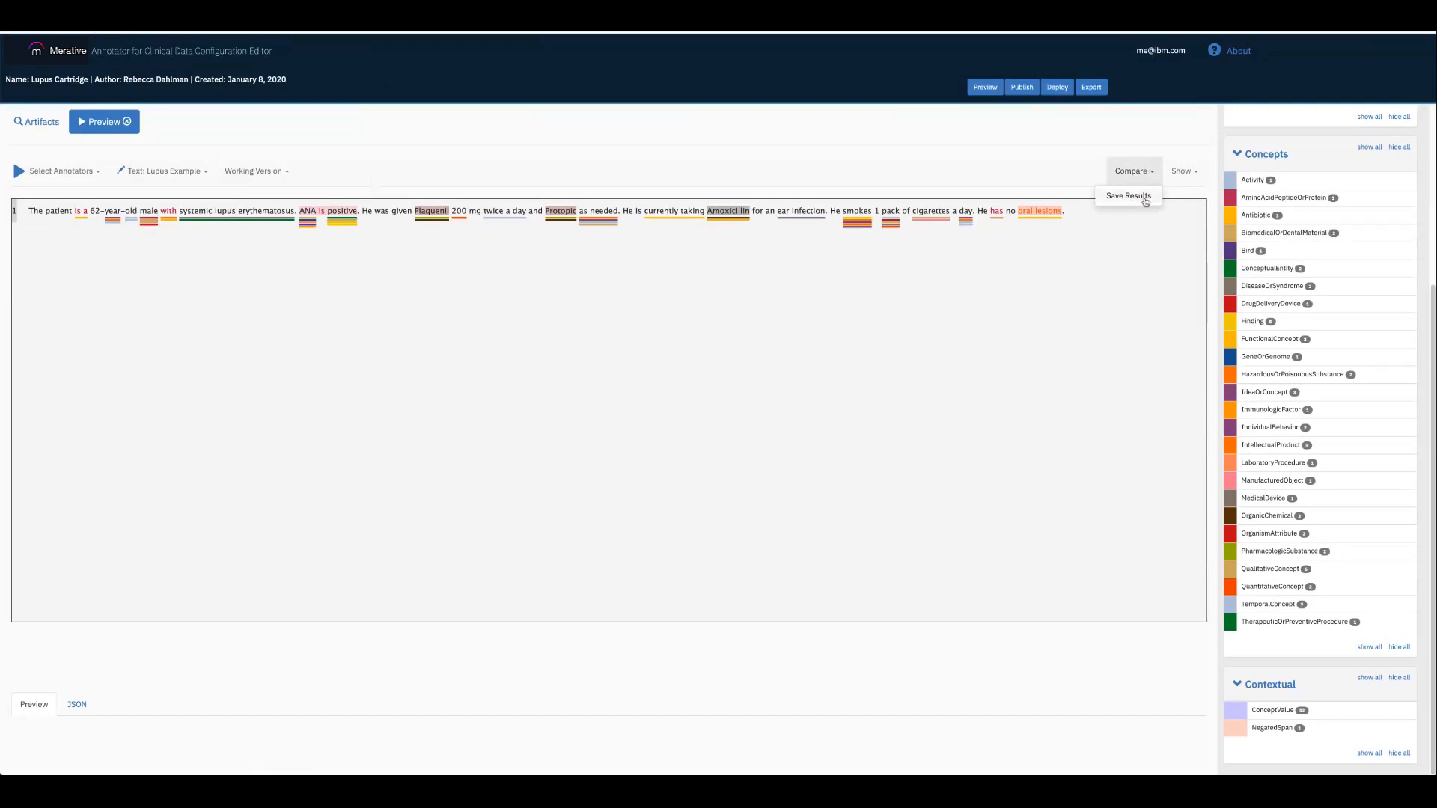
{"action": "left_click", "coordinate": [1145, 202]}
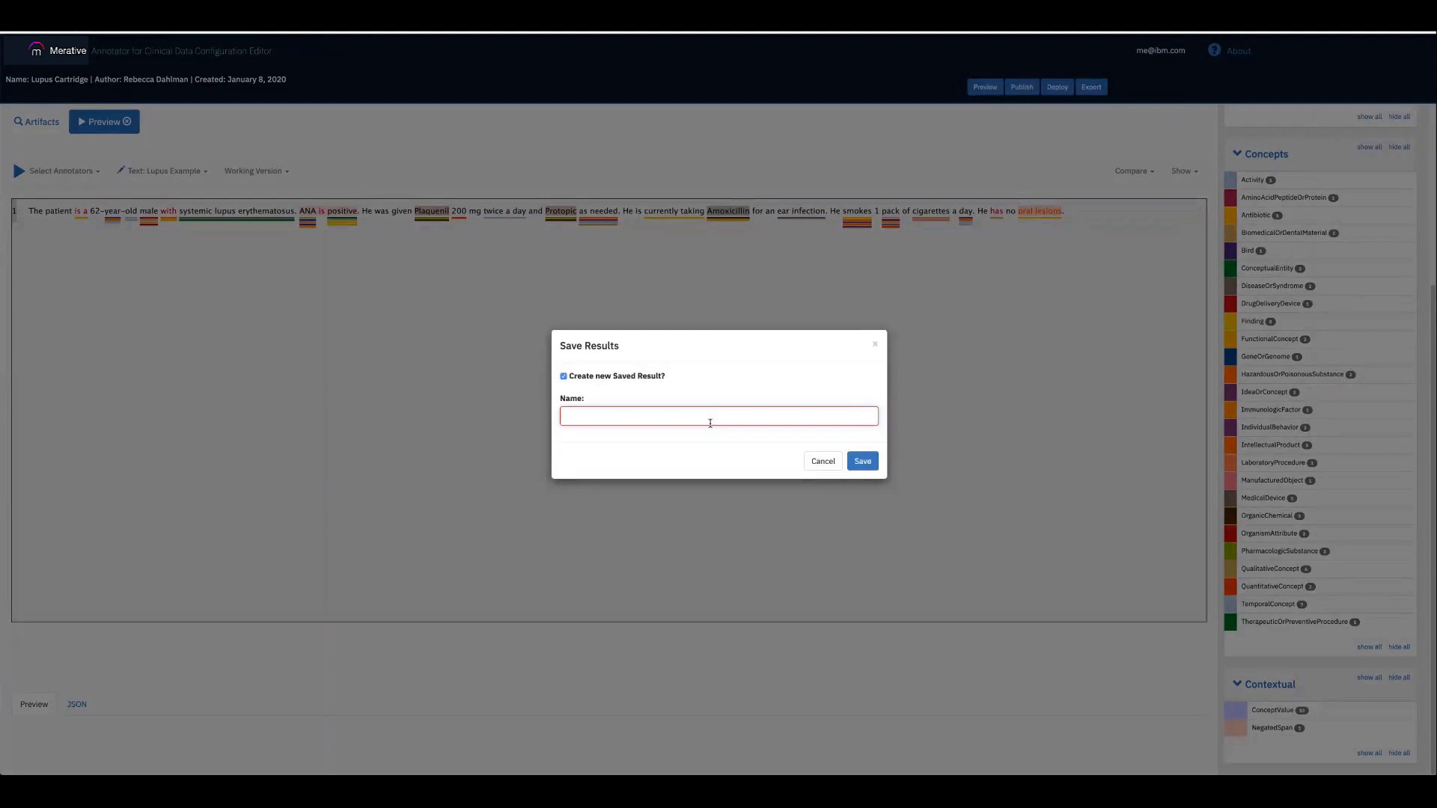
{"action": "type", "text": "Lupus Results with Filter"}
{"action": "left_click", "coordinate": [867, 464]}
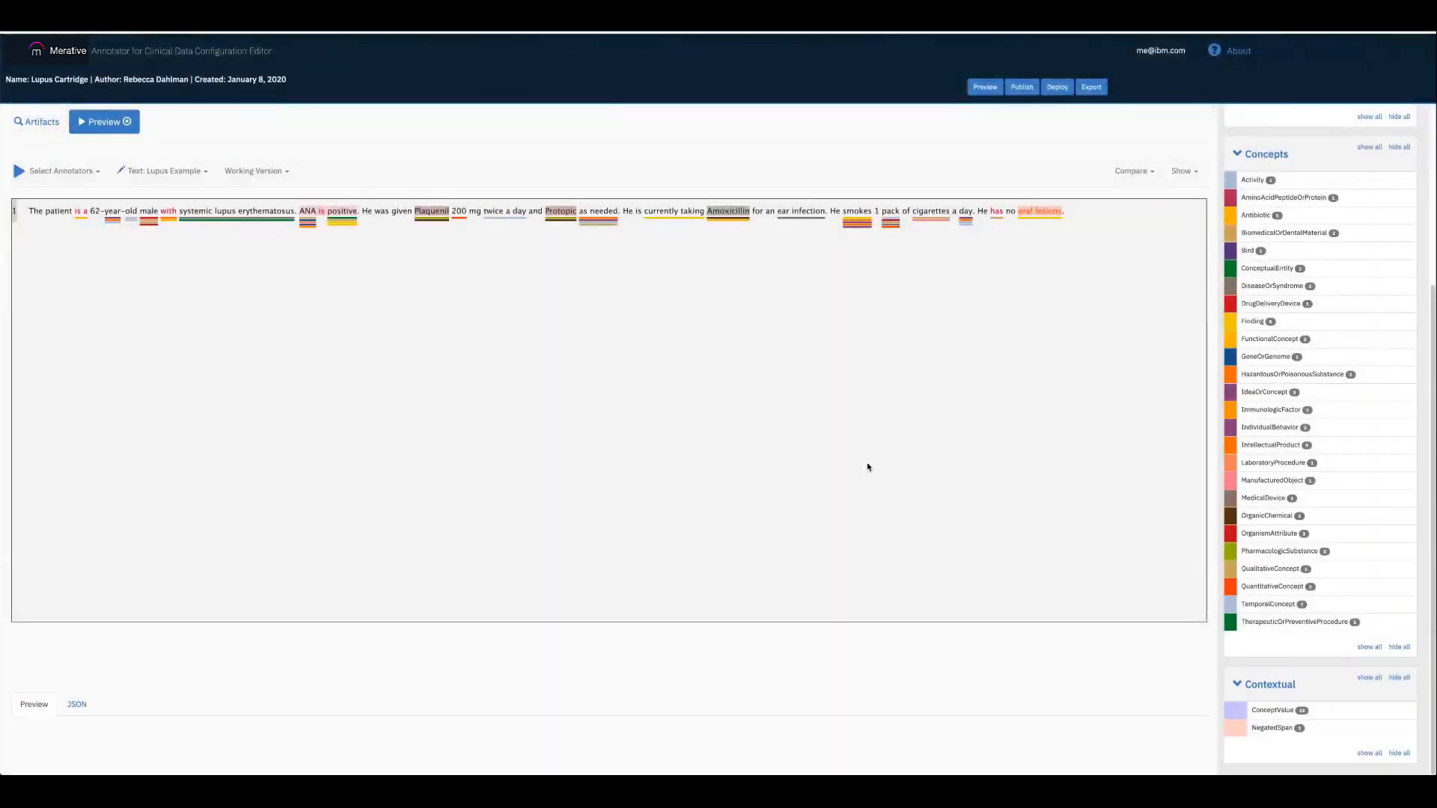
- Remove the Lupus Filter from the cartridge artifacts
{"action": "scroll", "coordinate": [1232, 181], "scroll_direction": "up", "scroll_amount": 4}
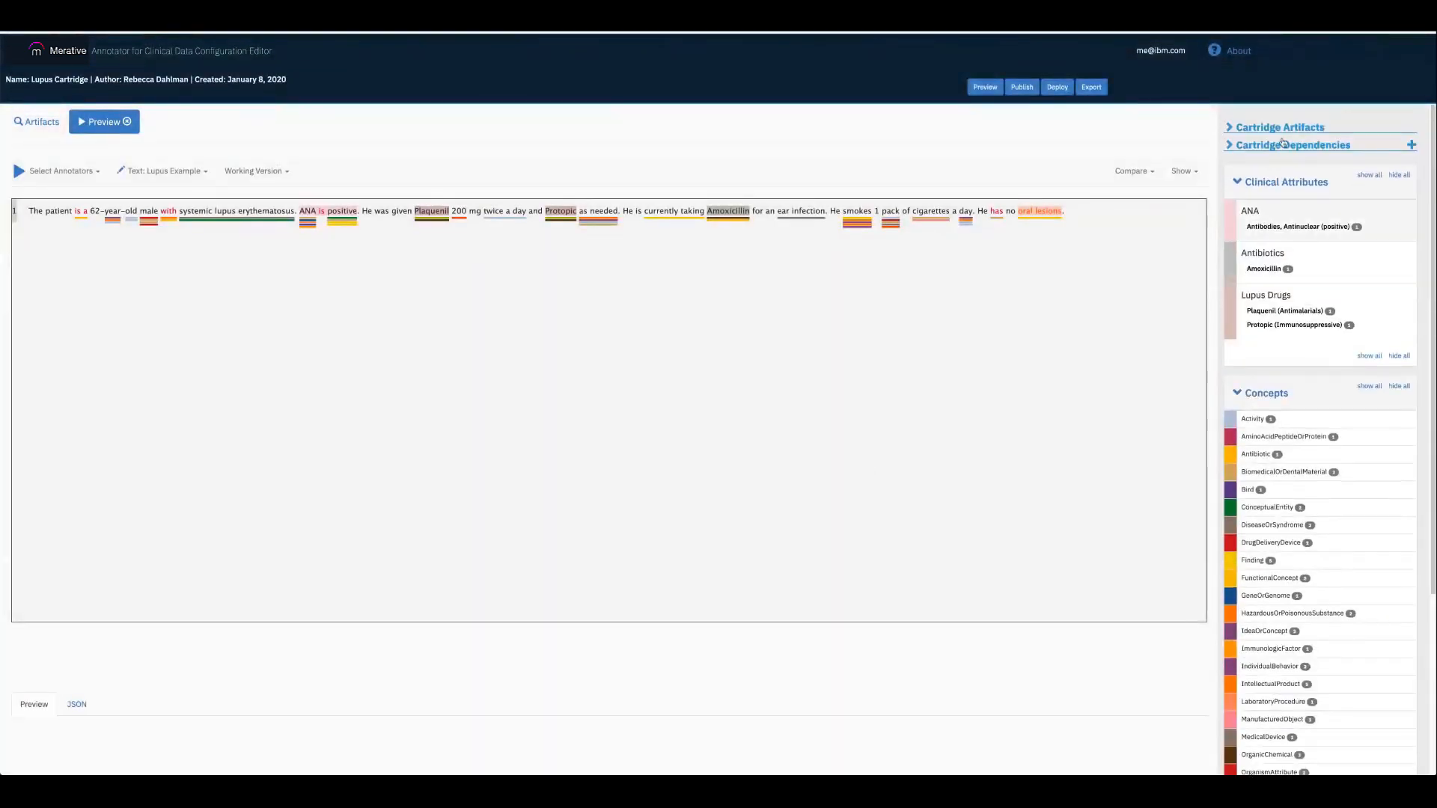
{"action": "left_click", "coordinate": [1282, 130]}
{"action": "left_click", "coordinate": [1403, 201]}
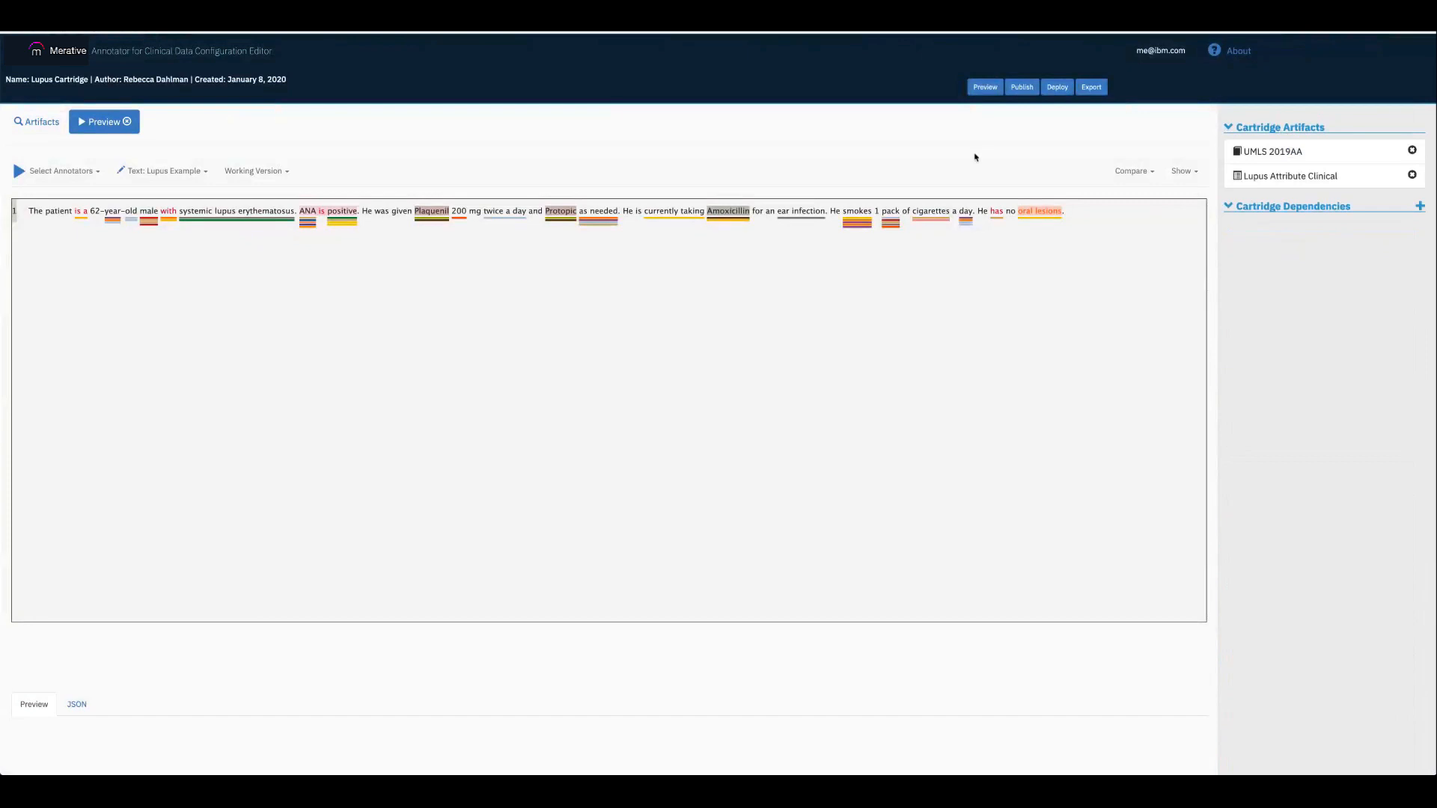
- Rerun the preview on the Lupus Example text and compare it with the saved result "Lupus Results with Filter"
{"action": "left_click", "coordinate": [19, 172]}
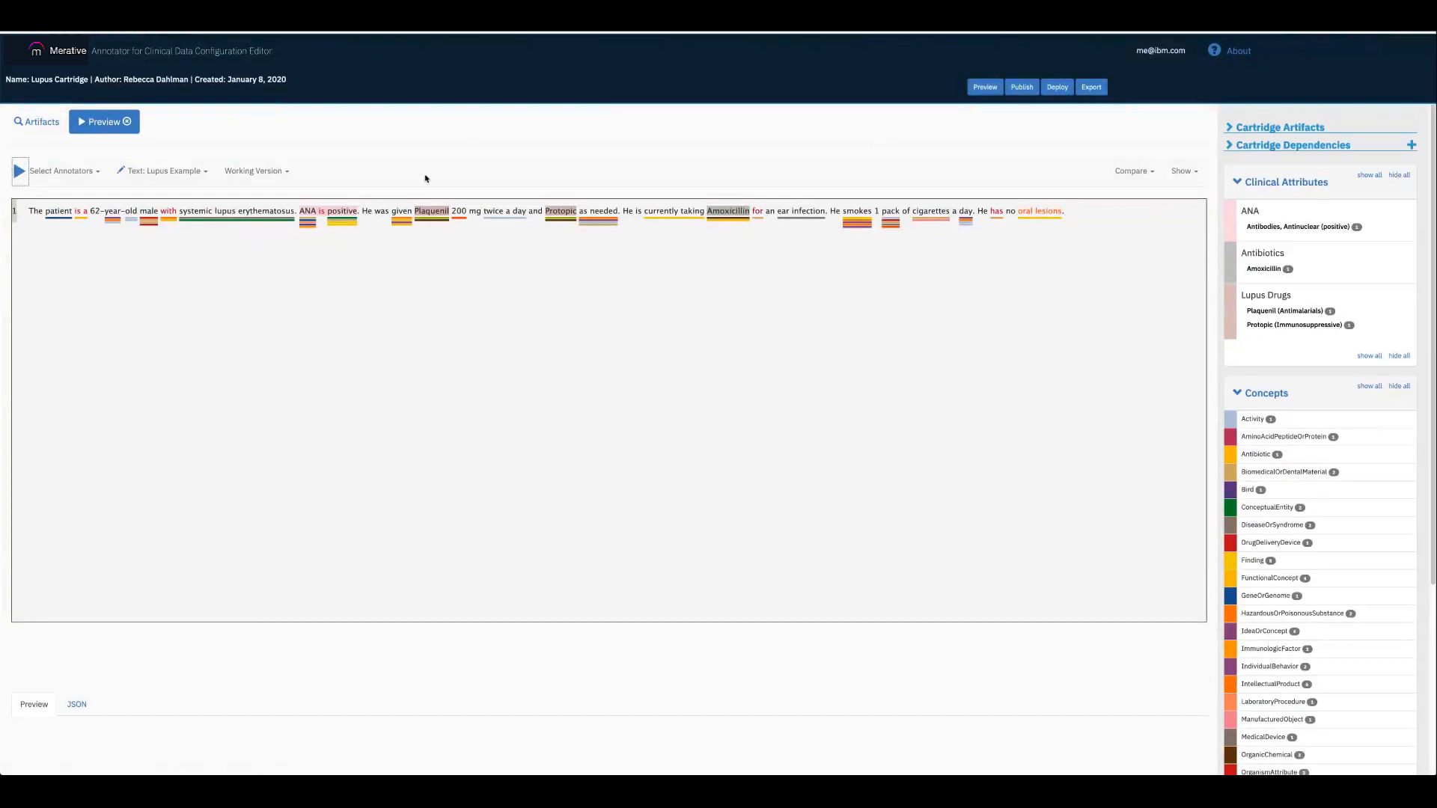
{"action": "left_click", "coordinate": [1145, 174]}
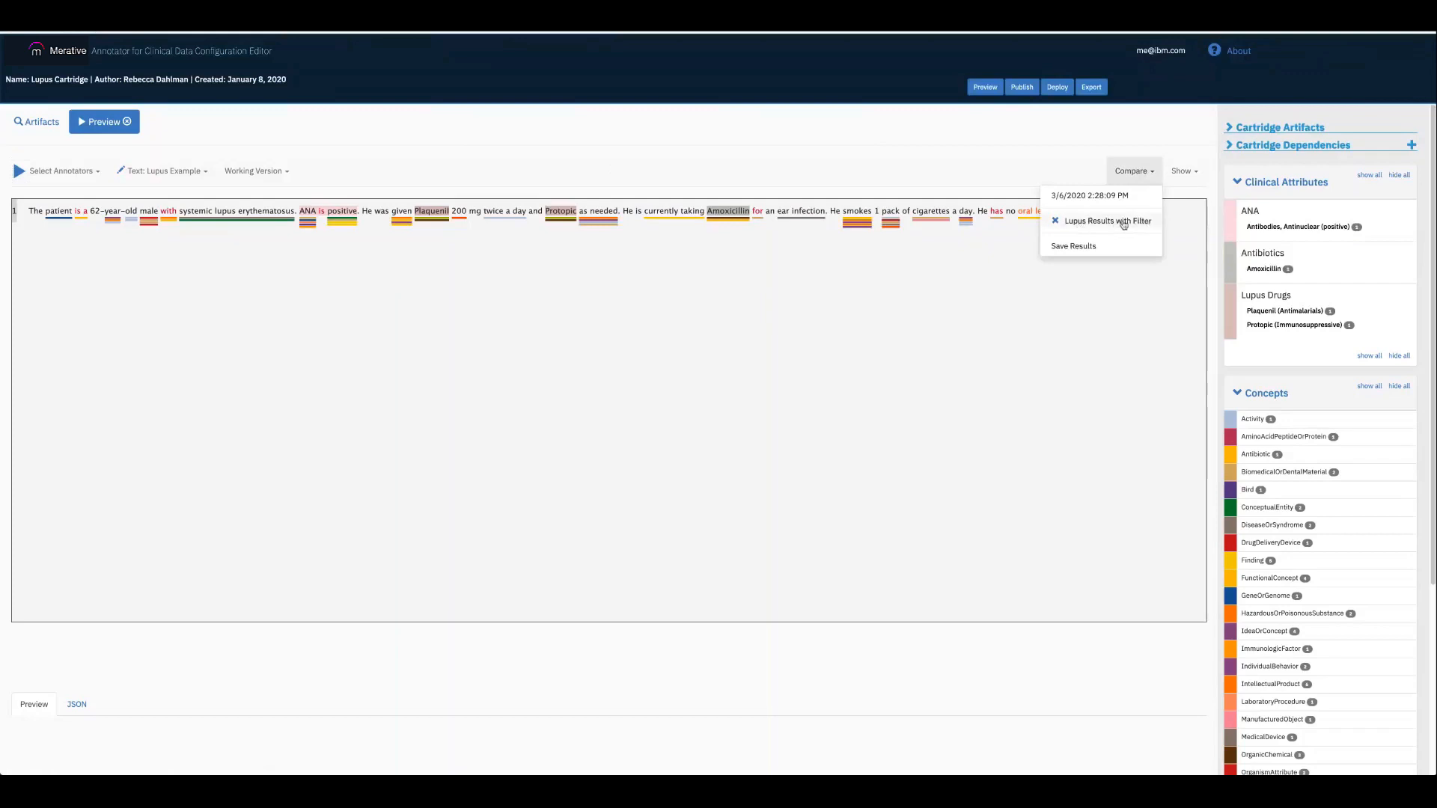
{"action": "left_click", "coordinate": [1153, 225]}
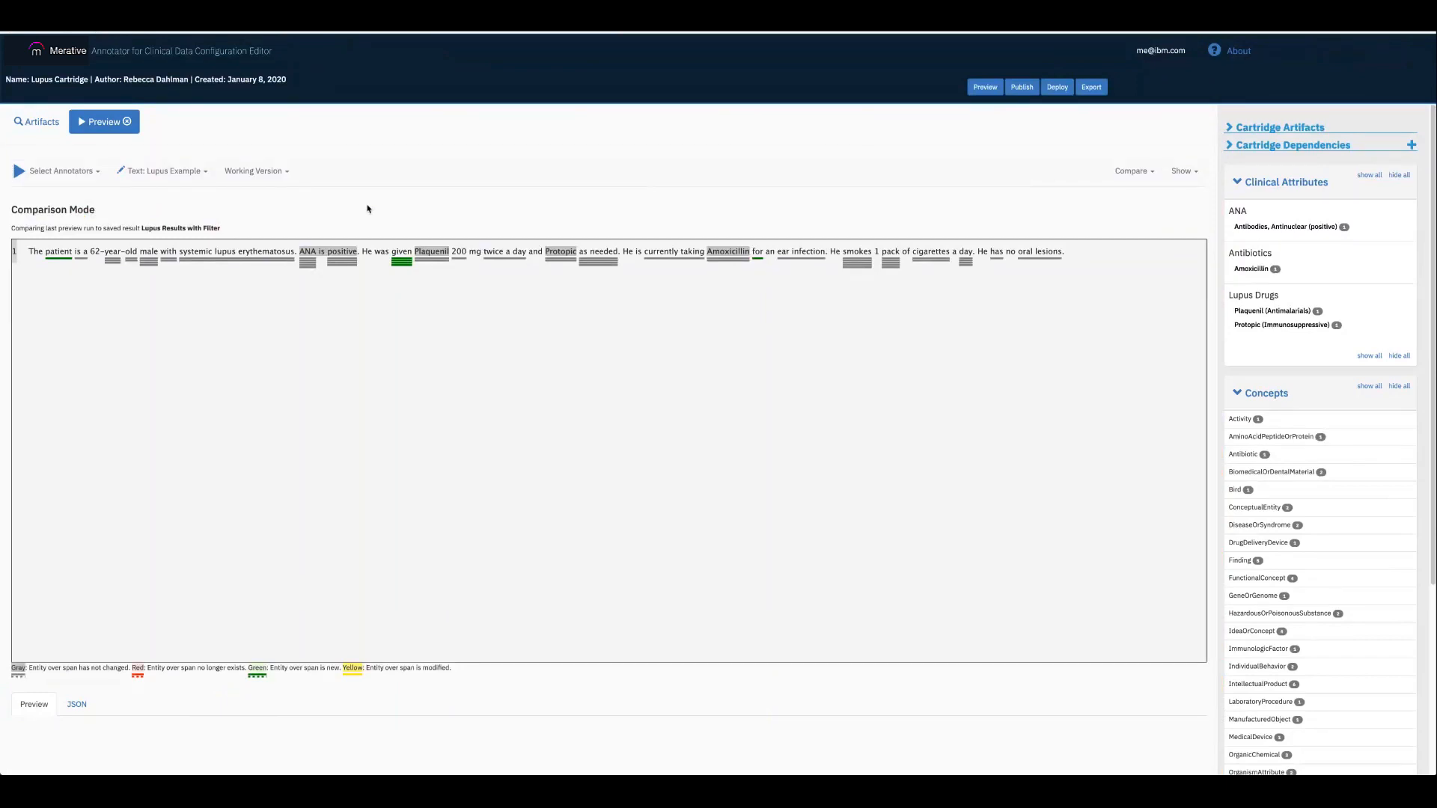
- Examine the highlighted differences against the saved result "Lupus Results with Filter" and check which saved results are available for comparison
{"action": "left_click_drag", "start_coordinate": [11, 213], "coordinate": [113, 214]}
{"action": "left_click", "coordinate": [112, 214]}
{"action": "mouse_move", "coordinate": [799, 253]}
{"action": "mouse_move", "coordinate": [56, 250]}
{"action": "left_click", "coordinate": [1126, 171]}
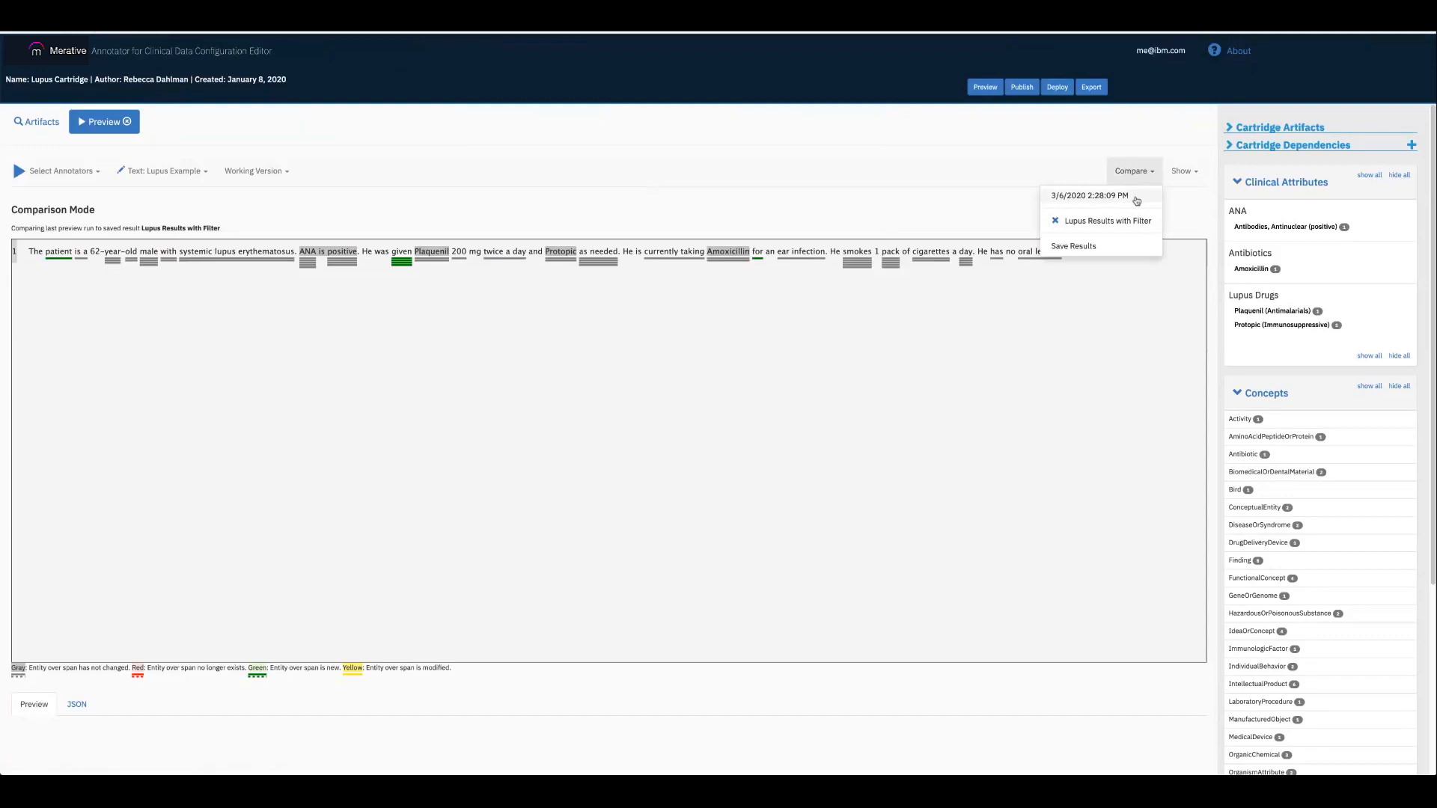
{"action": "left_click", "coordinate": [1137, 200]}
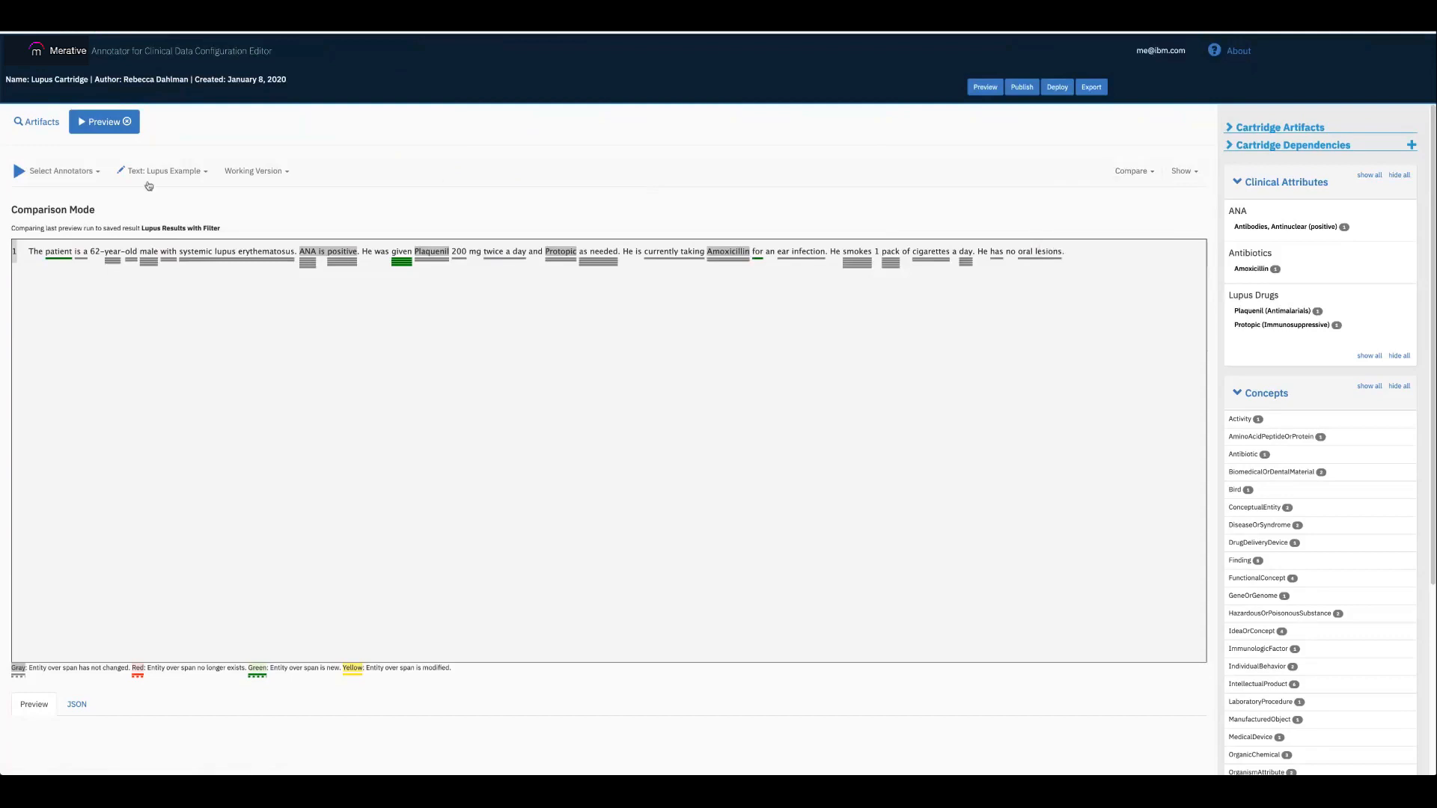
- Return the Lupus Example text to edit mode and add the Medication and Symptom Disease care insight annotators to the selection
{"action": "left_click", "coordinate": [120, 168]}
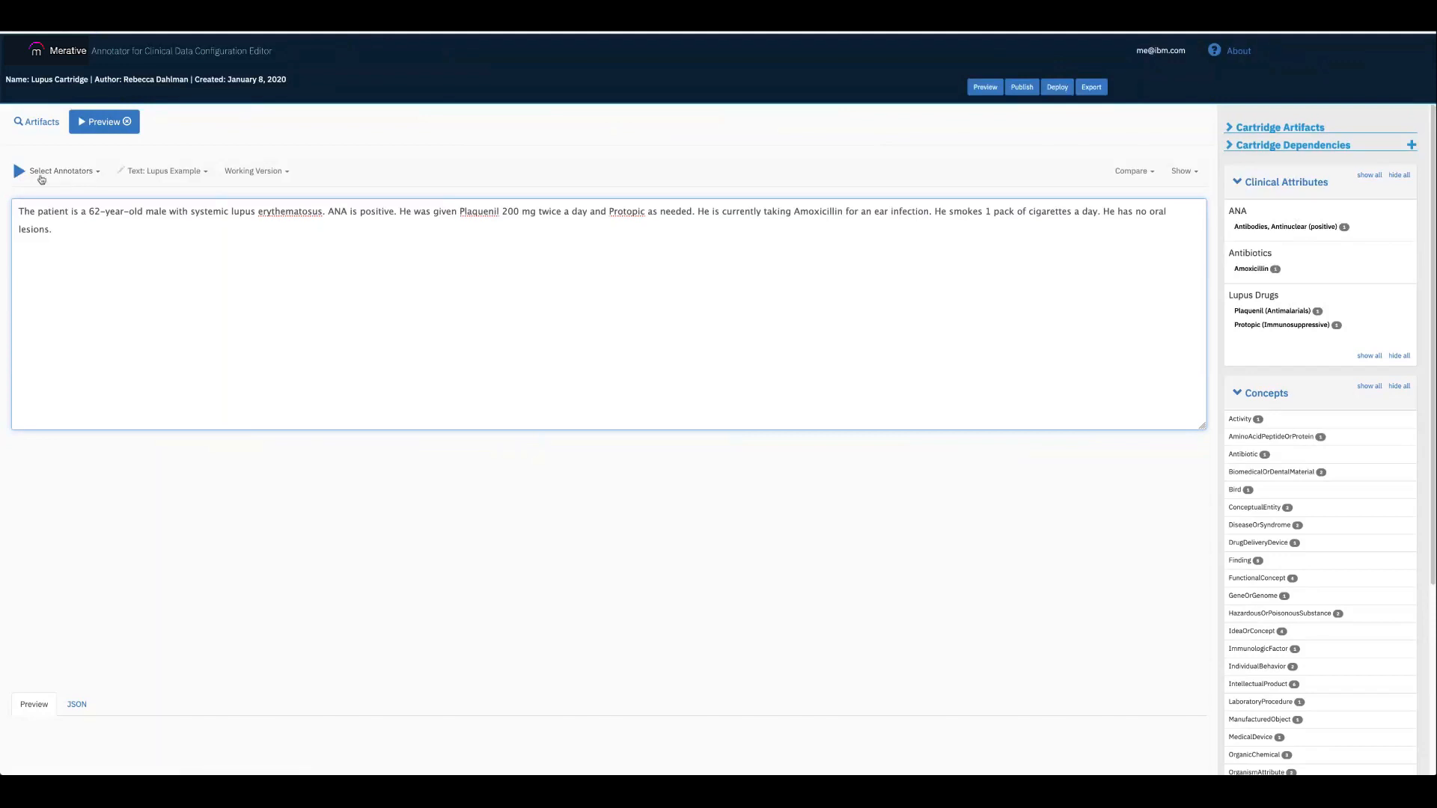
{"action": "left_click", "coordinate": [59, 174]}
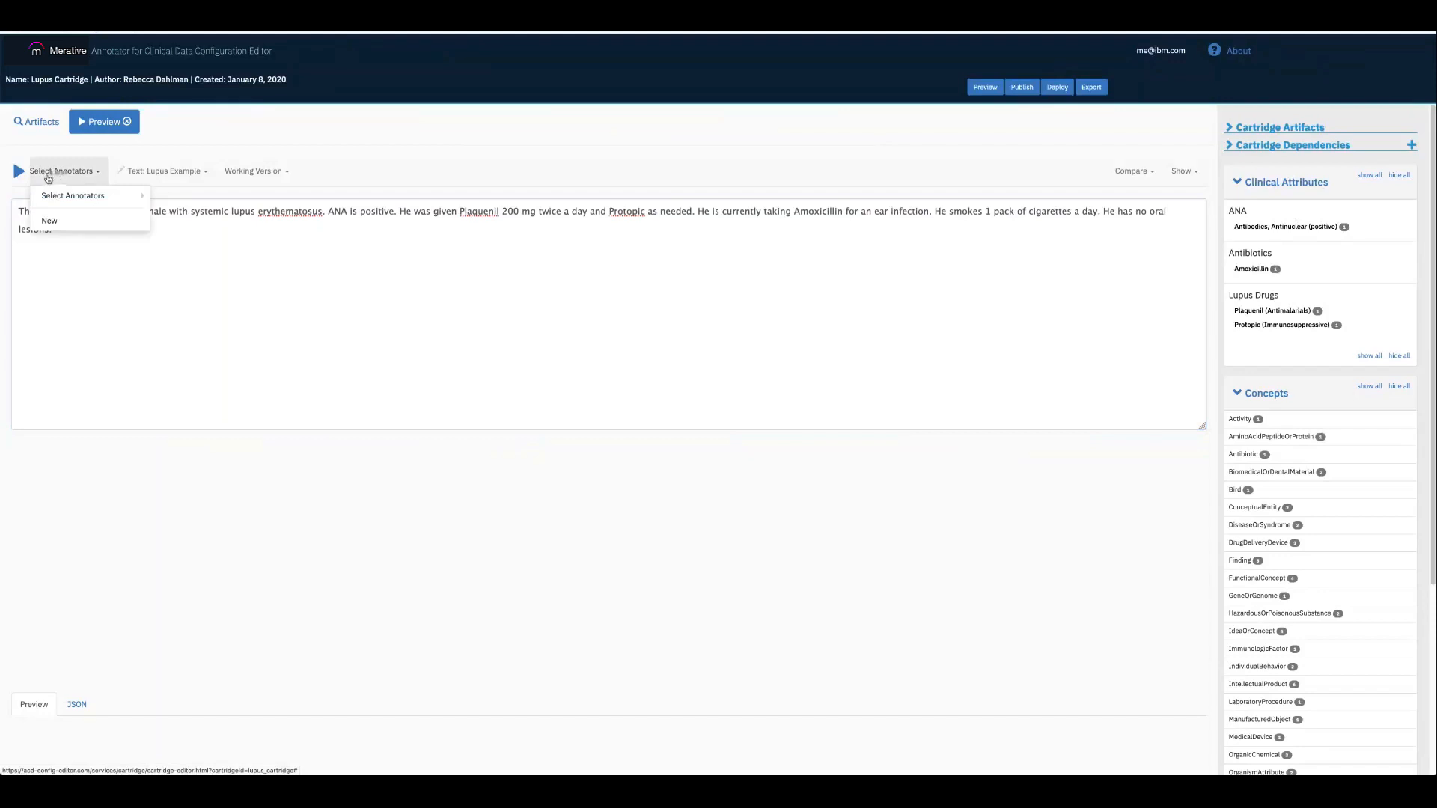
{"action": "mouse_move", "coordinate": [75, 195]}
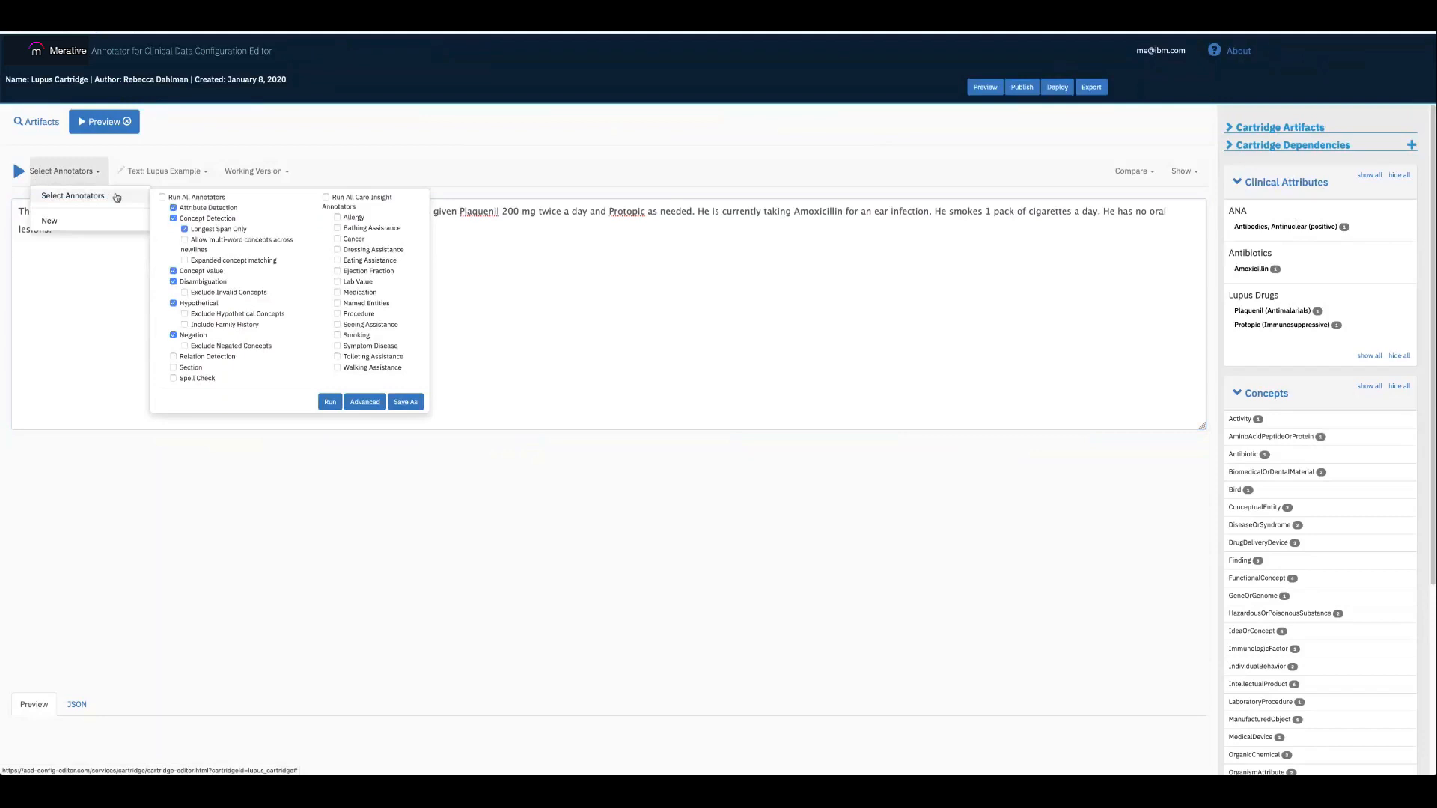
{"action": "left_click", "coordinate": [81, 172]}
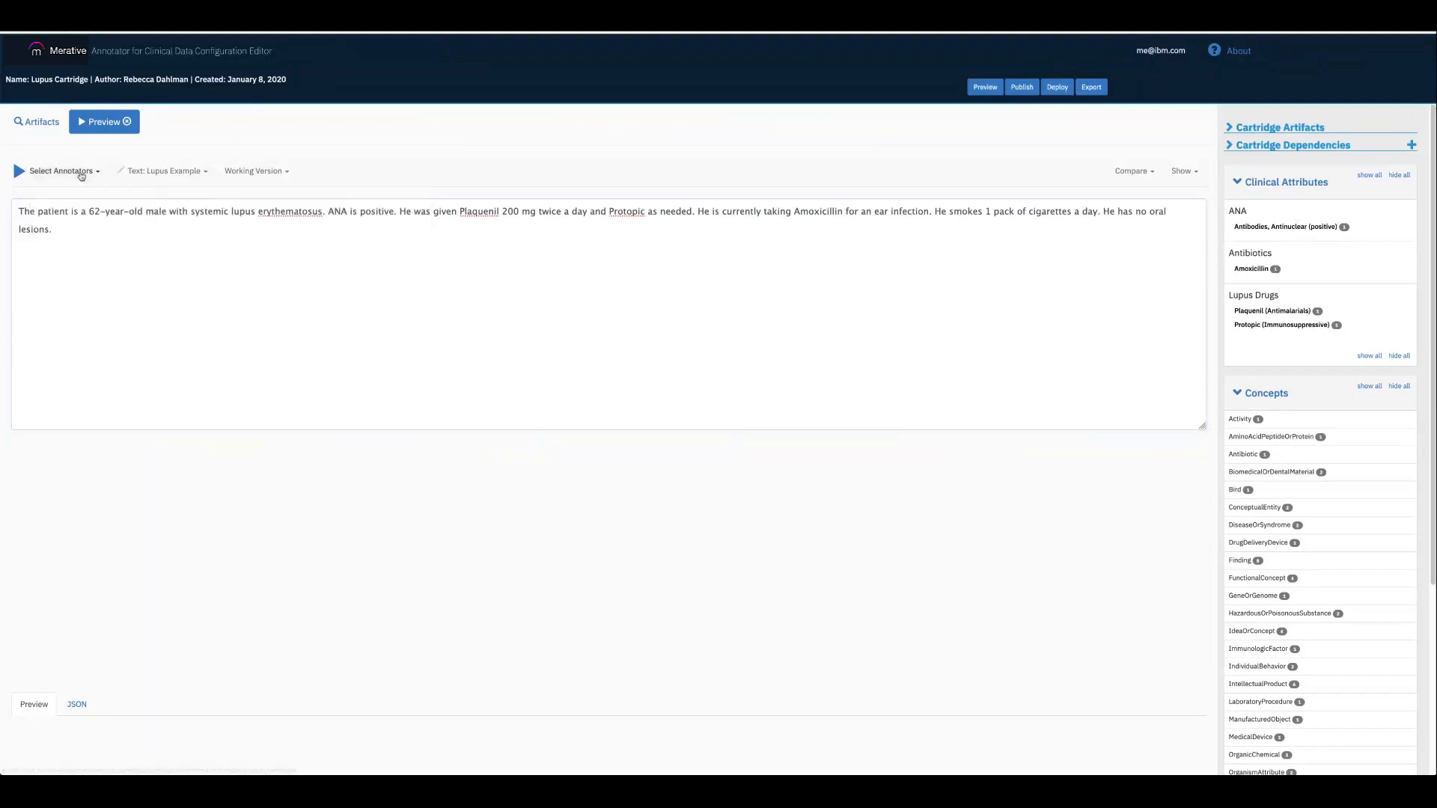
{"action": "left_click", "coordinate": [82, 173]}
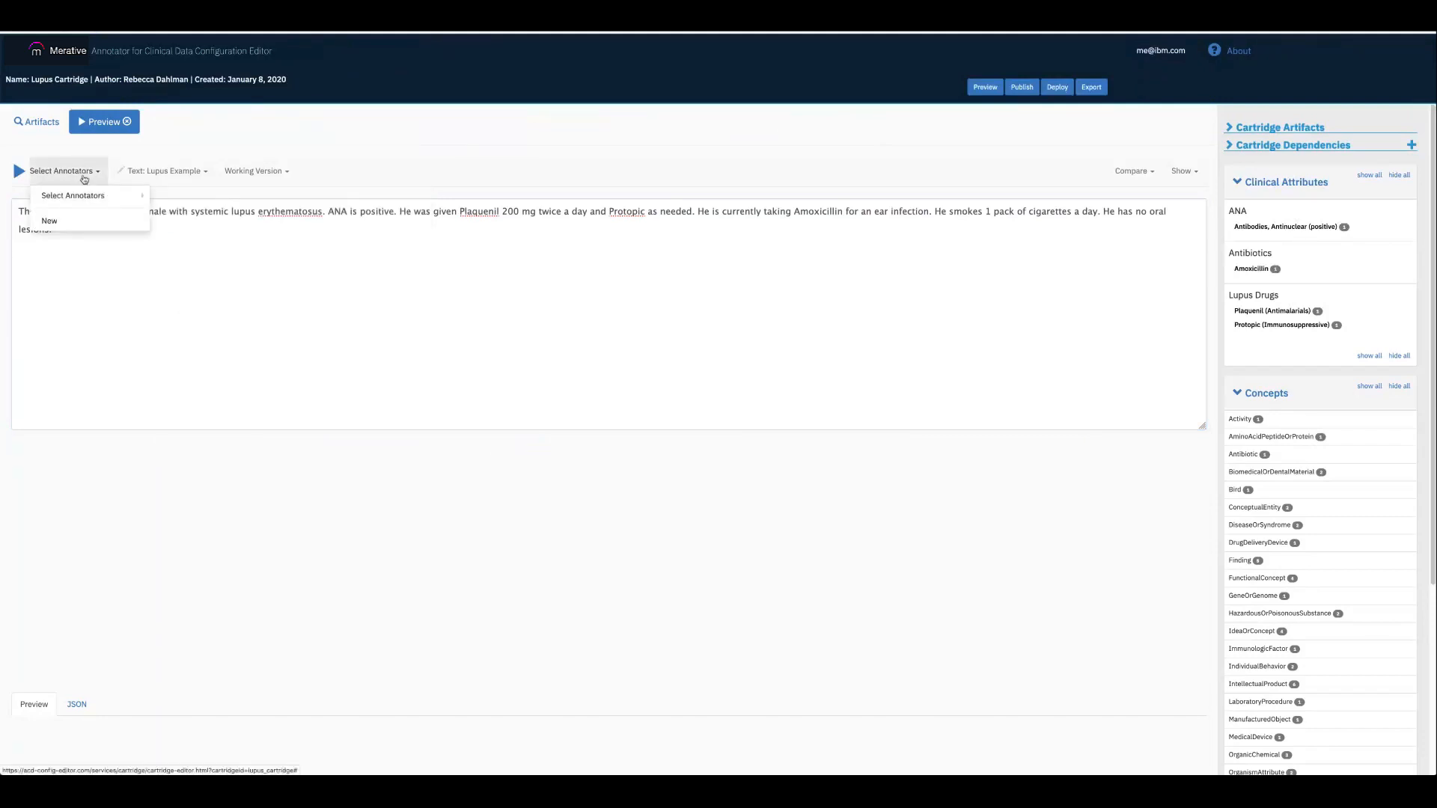
{"action": "mouse_move", "coordinate": [82, 196]}
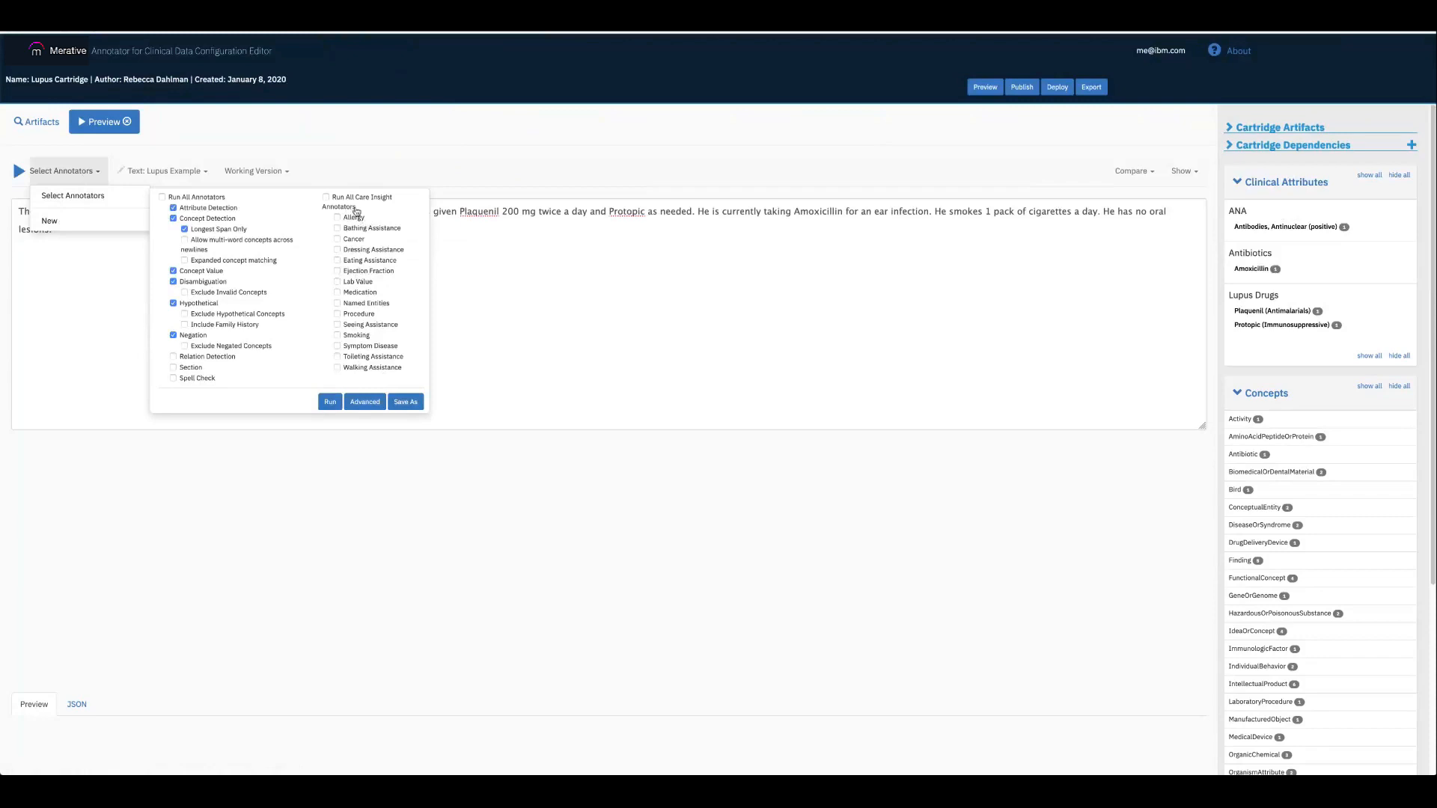
{"action": "left_click", "coordinate": [363, 292]}
{"action": "left_click", "coordinate": [364, 347]}
- Save the annotator selection as a new flow named "Lupus Flow" and make it the preferred flow for this cartridge
{"action": "left_click", "coordinate": [409, 403]}
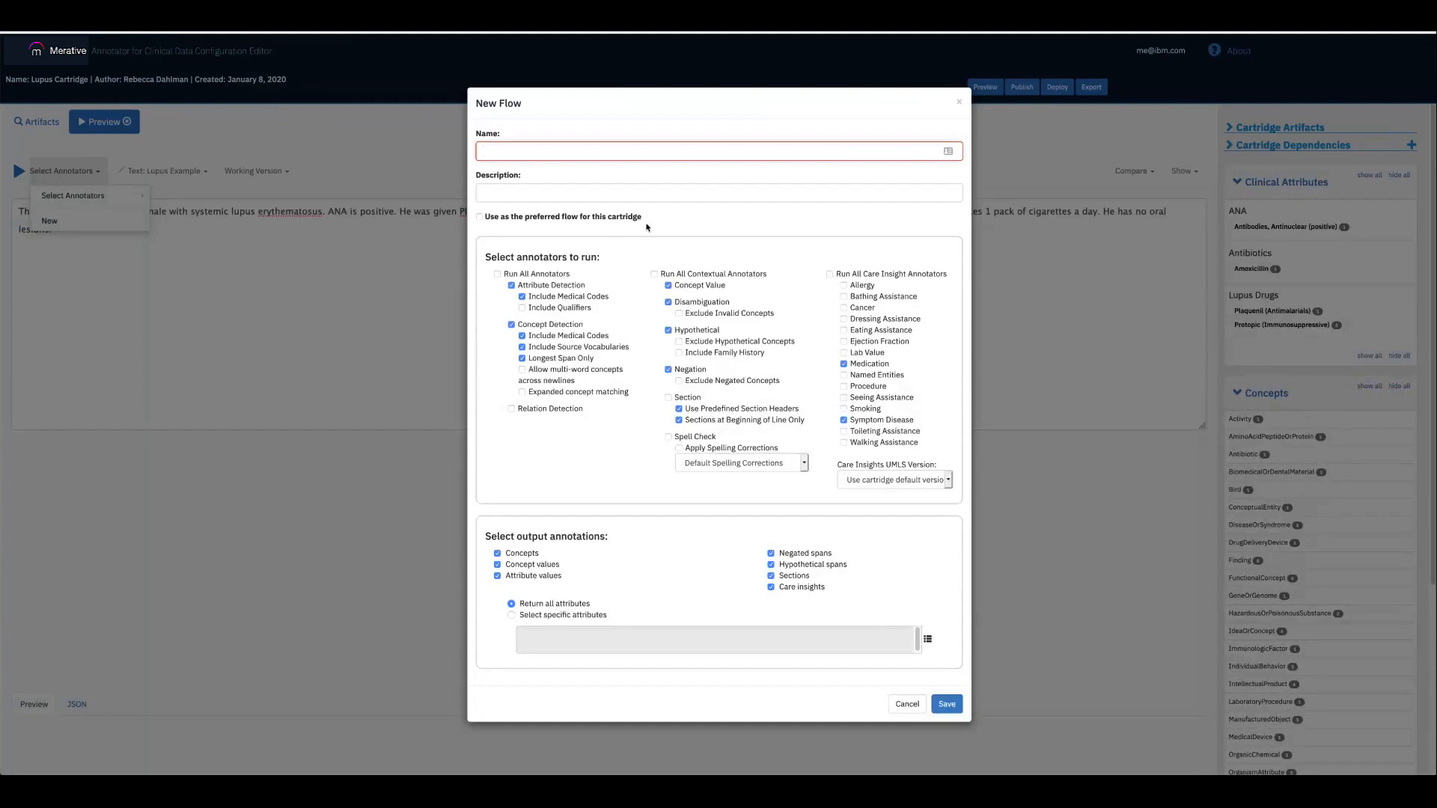
{"action": "type", "text": "Lupus Flow"}
{"action": "left_click", "coordinate": [533, 220]}
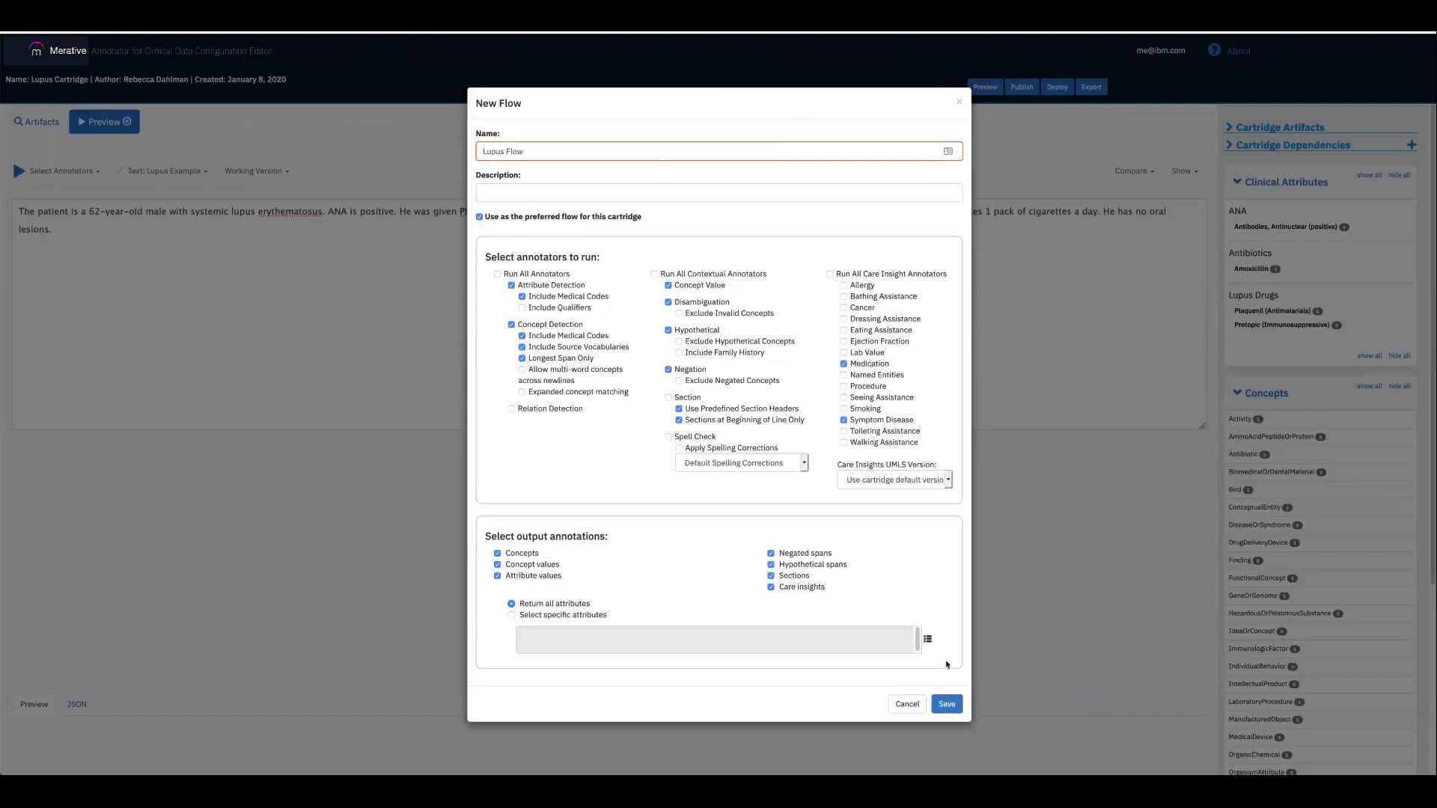
{"action": "left_click", "coordinate": [948, 704]}
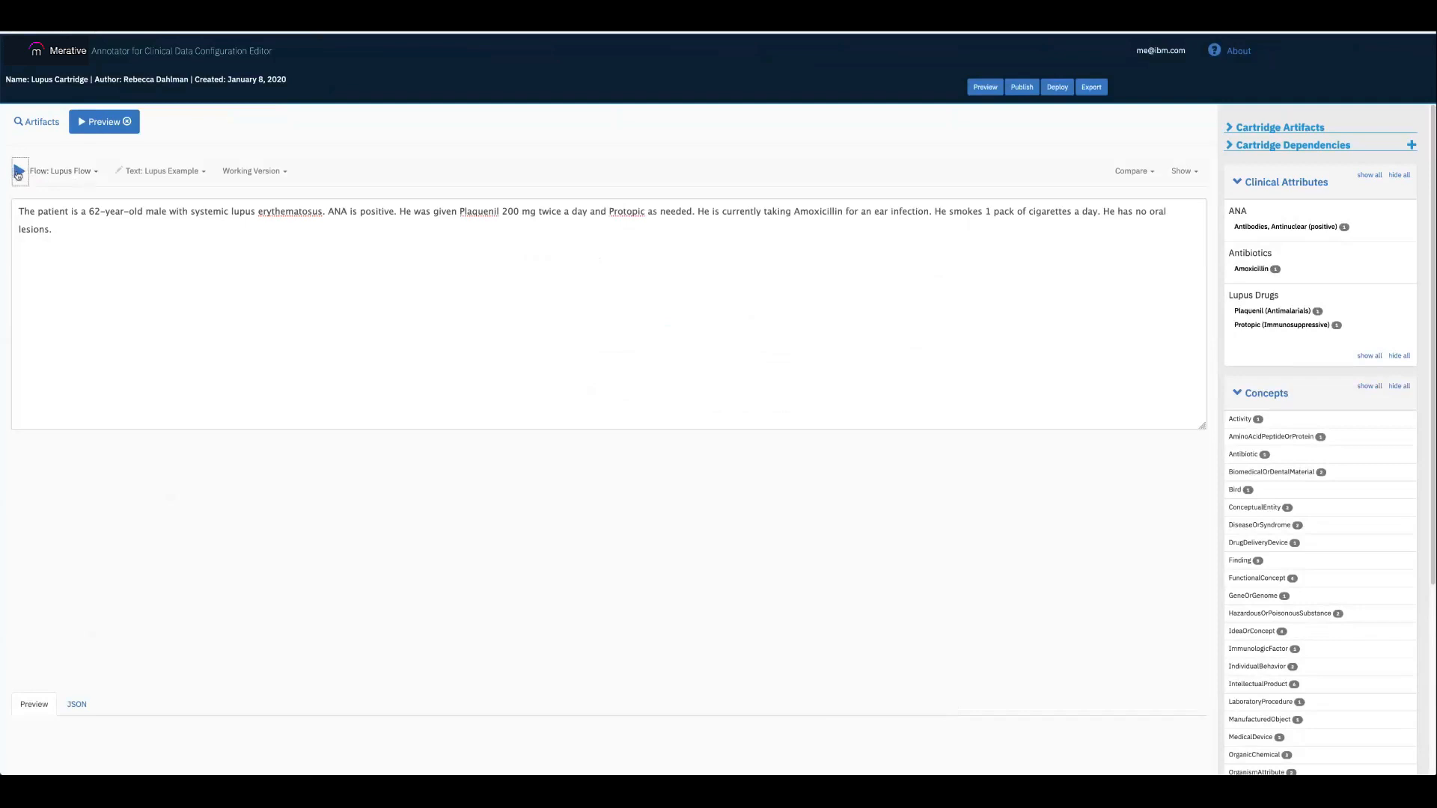
- Run the preview with Lupus Flow and examine the "ear infection" annotation details and the Care Insights categories
{"action": "left_click", "coordinate": [18, 174]}
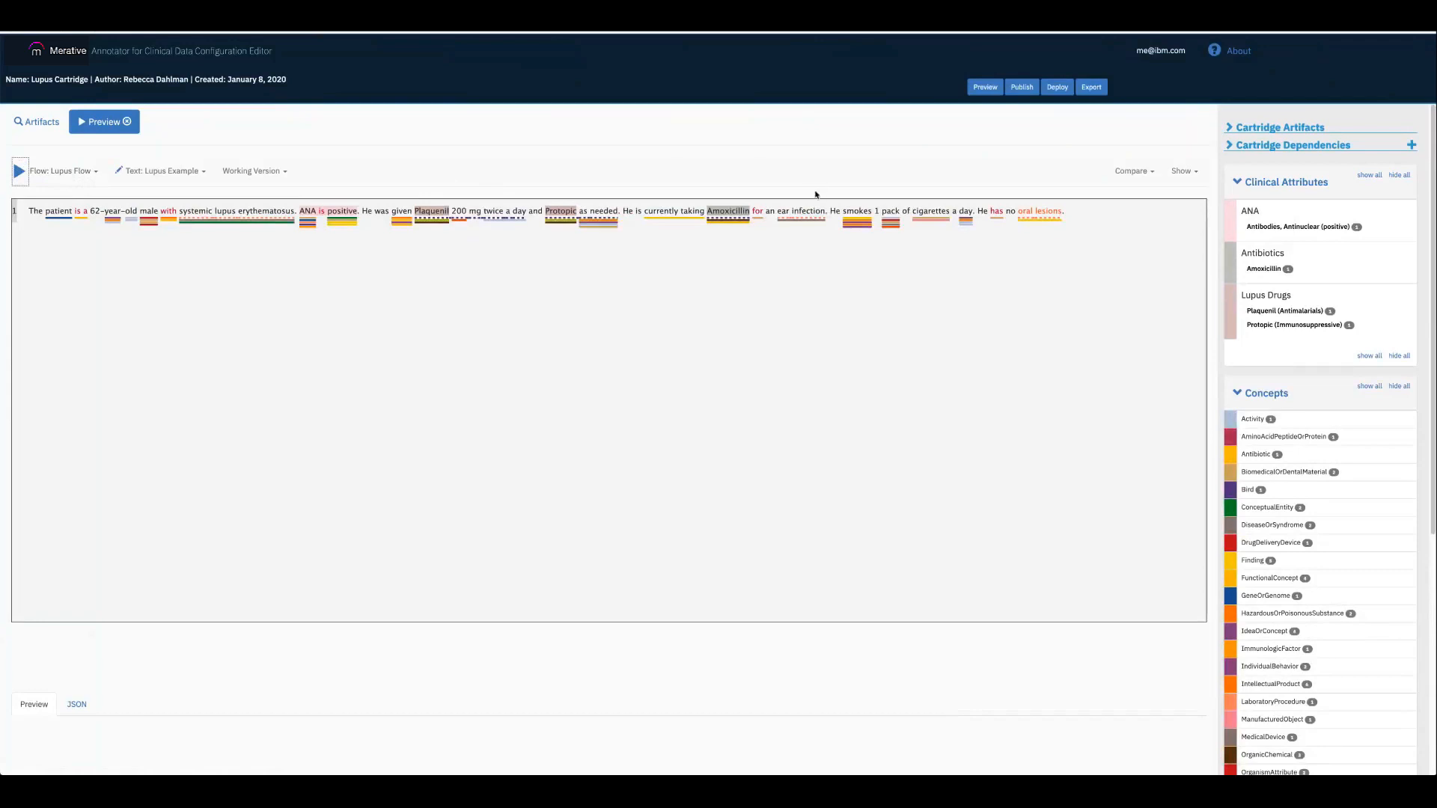
{"action": "left_click", "coordinate": [803, 211]}
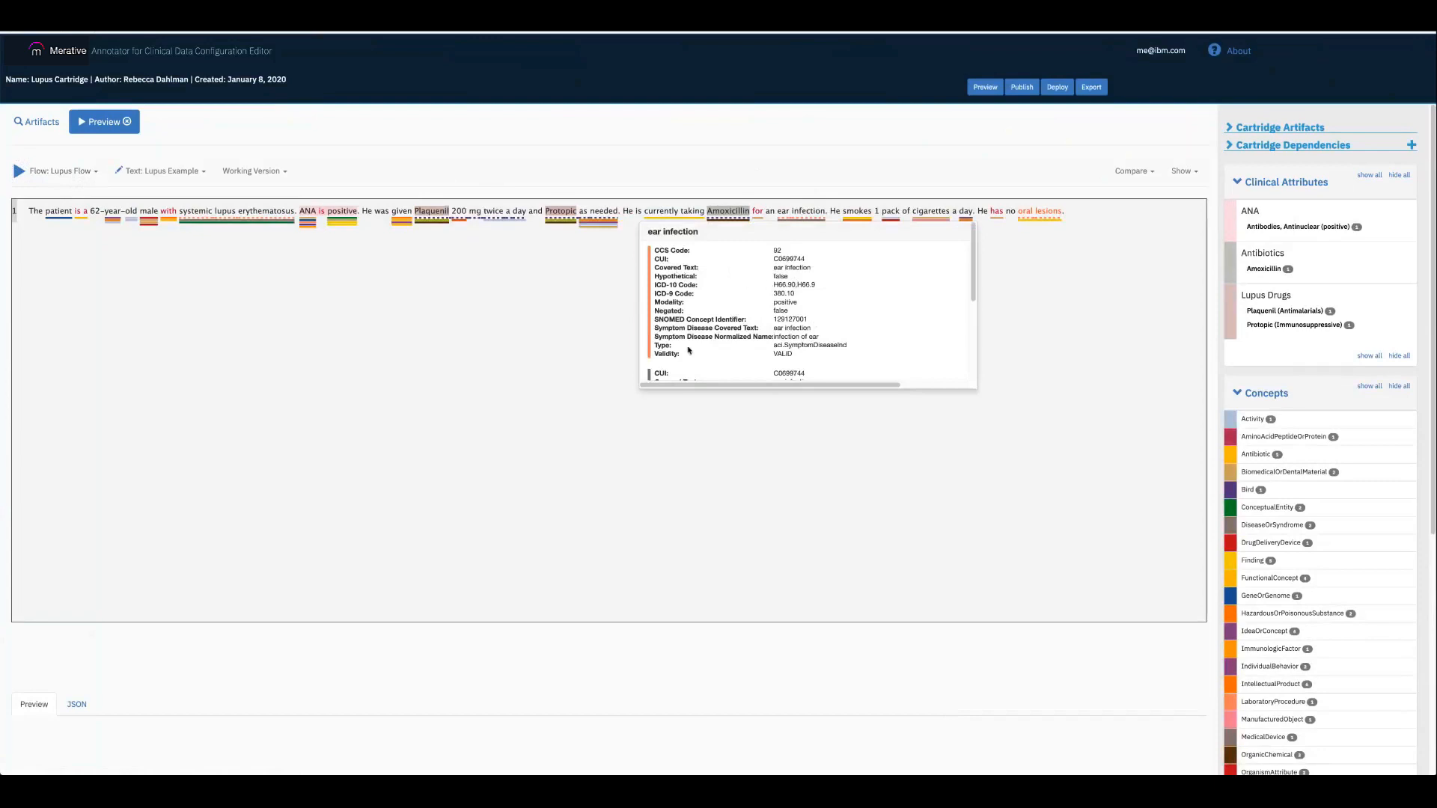
{"action": "left_click_drag", "start_coordinate": [656, 341], "coordinate": [848, 349]}
{"action": "left_click", "coordinate": [859, 347]}
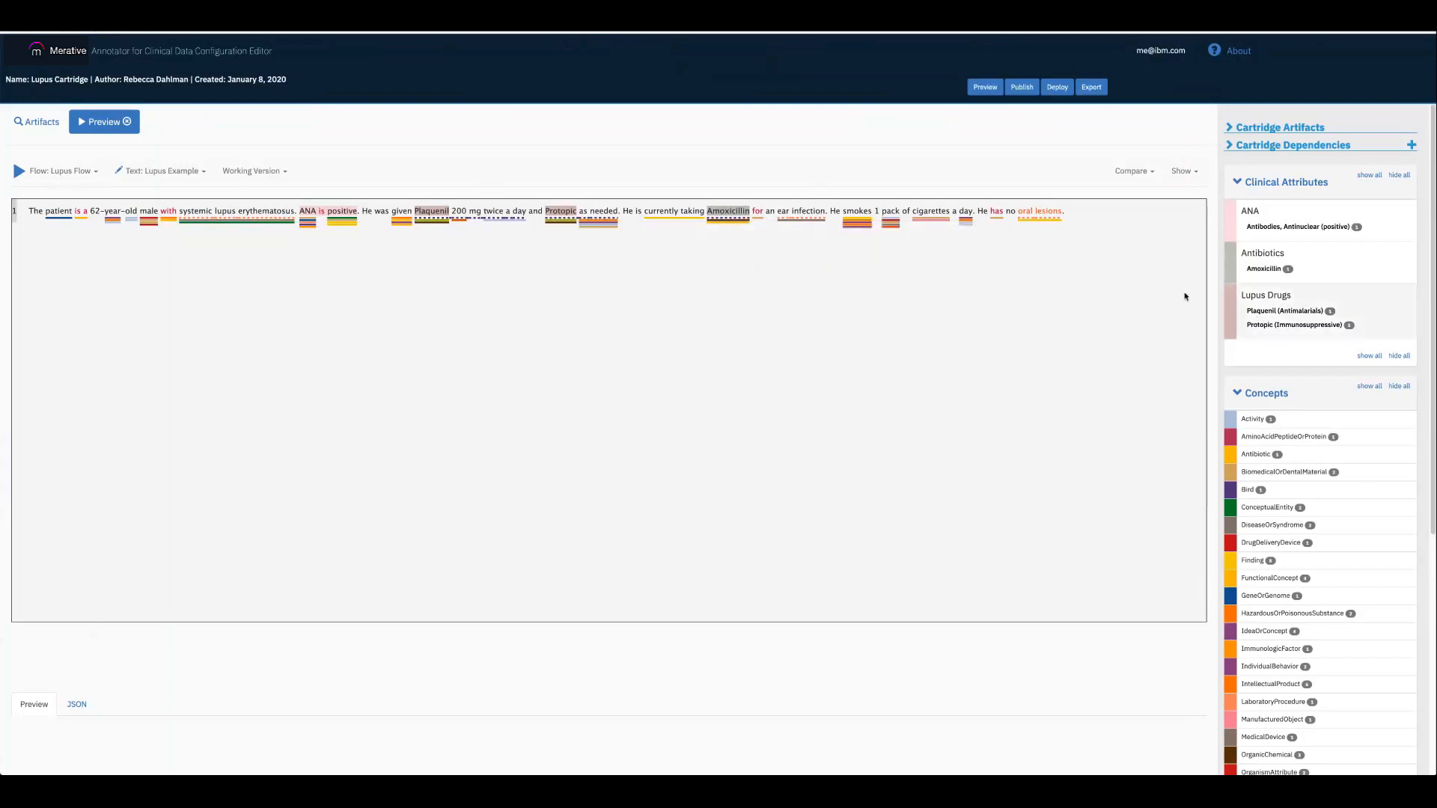
{"action": "scroll", "coordinate": [1305, 330], "scroll_direction": "down", "scroll_amount": 1}
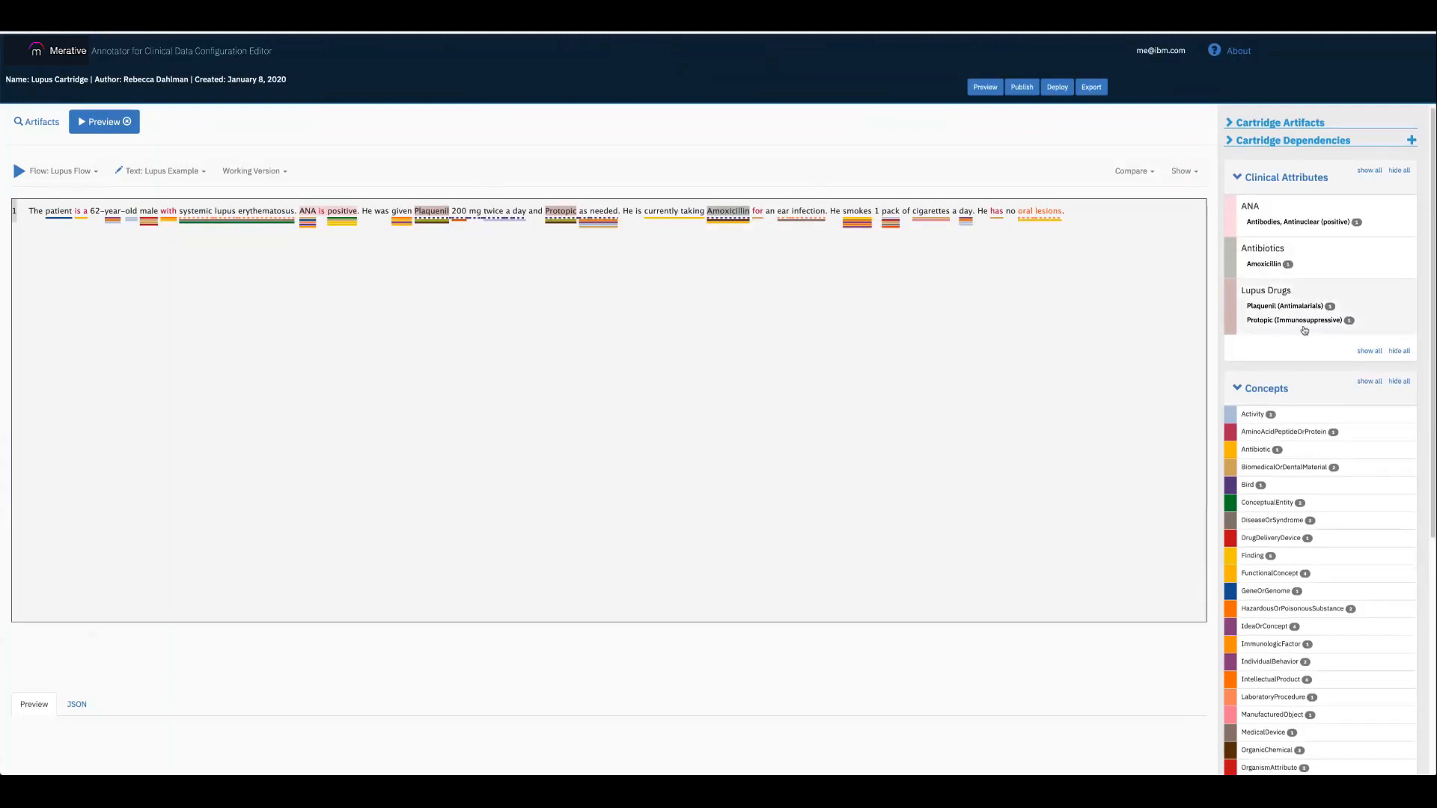
{"action": "scroll", "coordinate": [1305, 331], "scroll_direction": "down", "scroll_amount": 5}
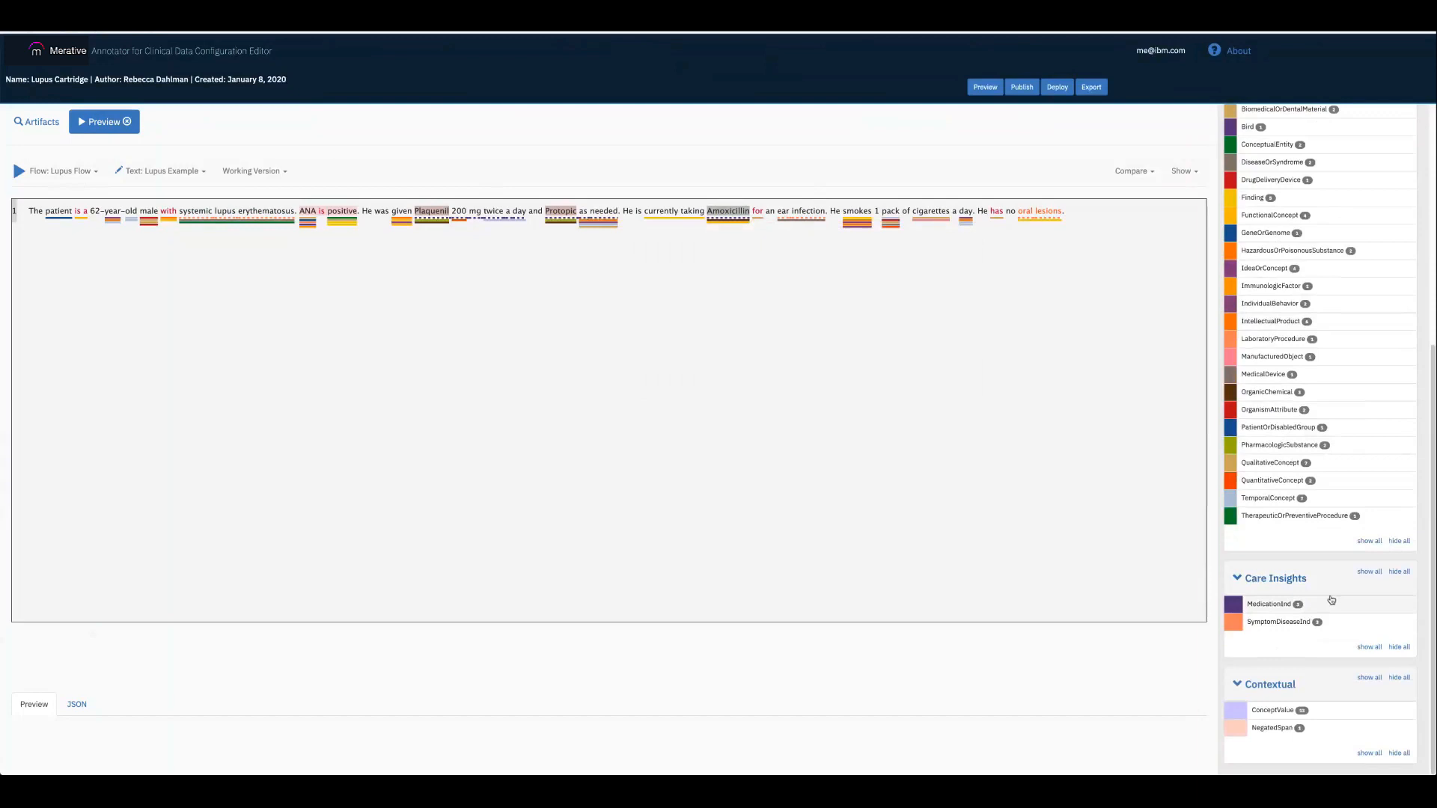
- Exclude Concepts and Concept values from the output annotations of Lupus Flow, save the flow and rerun the preview
{"action": "left_click", "coordinate": [83, 170]}
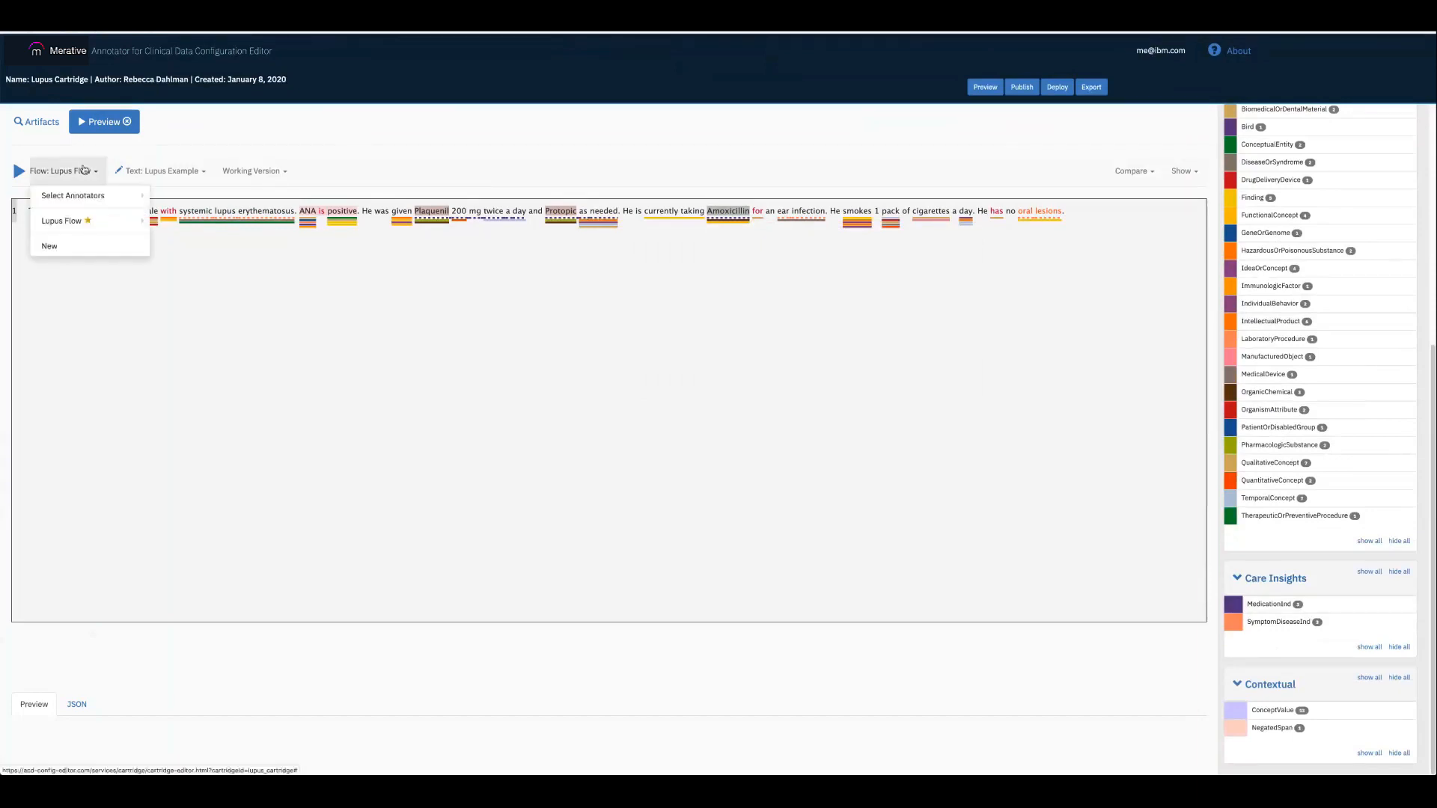
{"action": "mouse_move", "coordinate": [118, 222]}
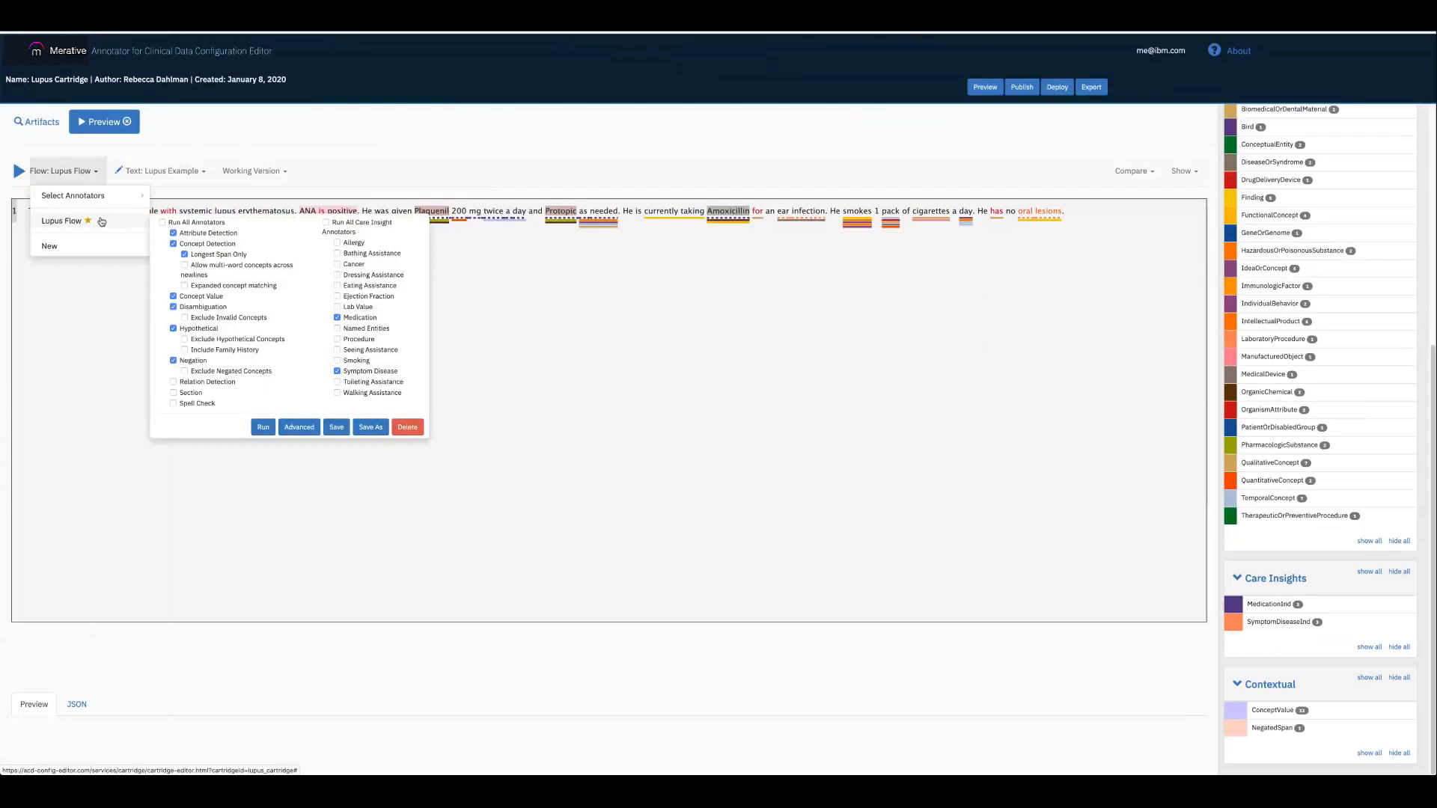
{"action": "left_click", "coordinate": [300, 427]}
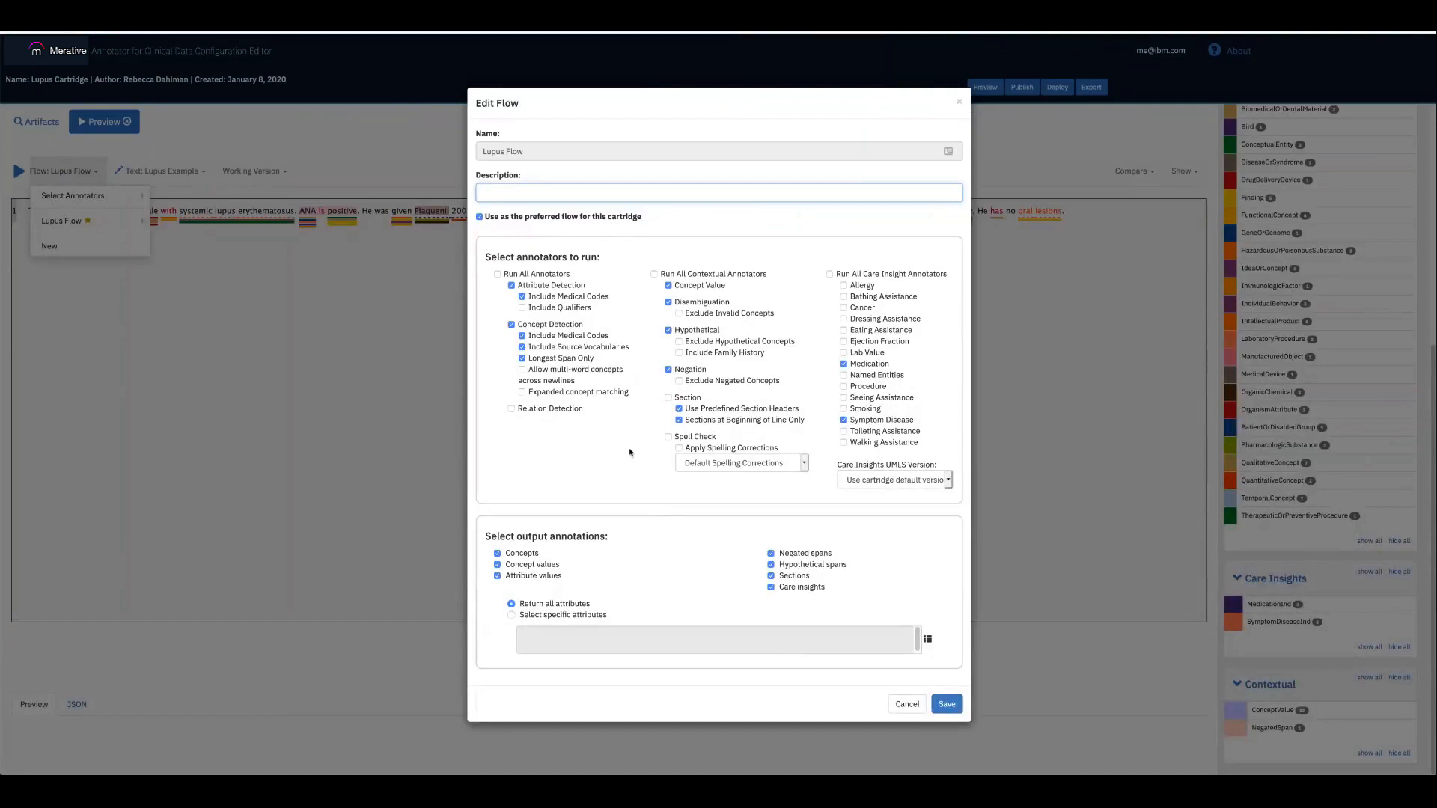
{"action": "left_click", "coordinate": [516, 556]}
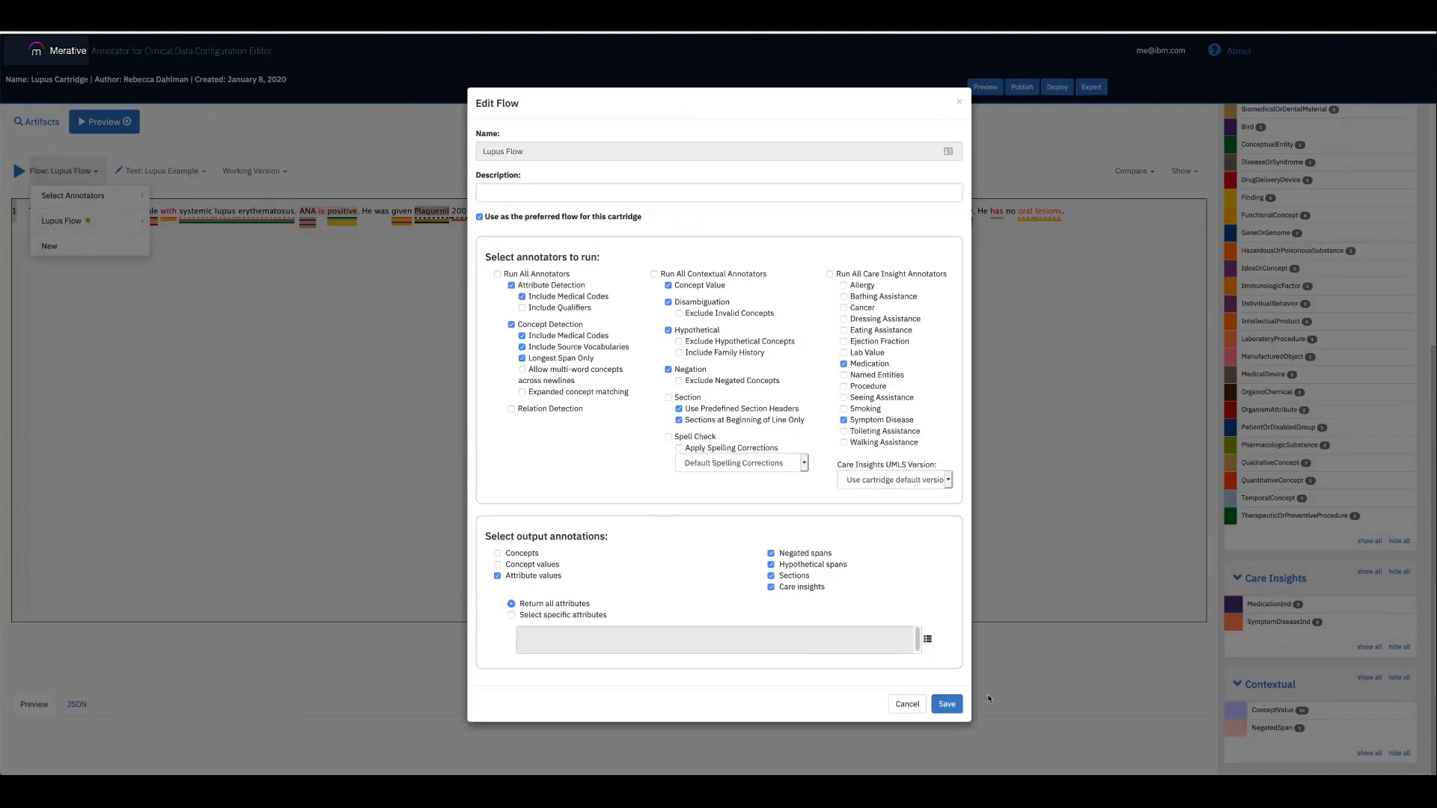
{"action": "left_click", "coordinate": [949, 706]}
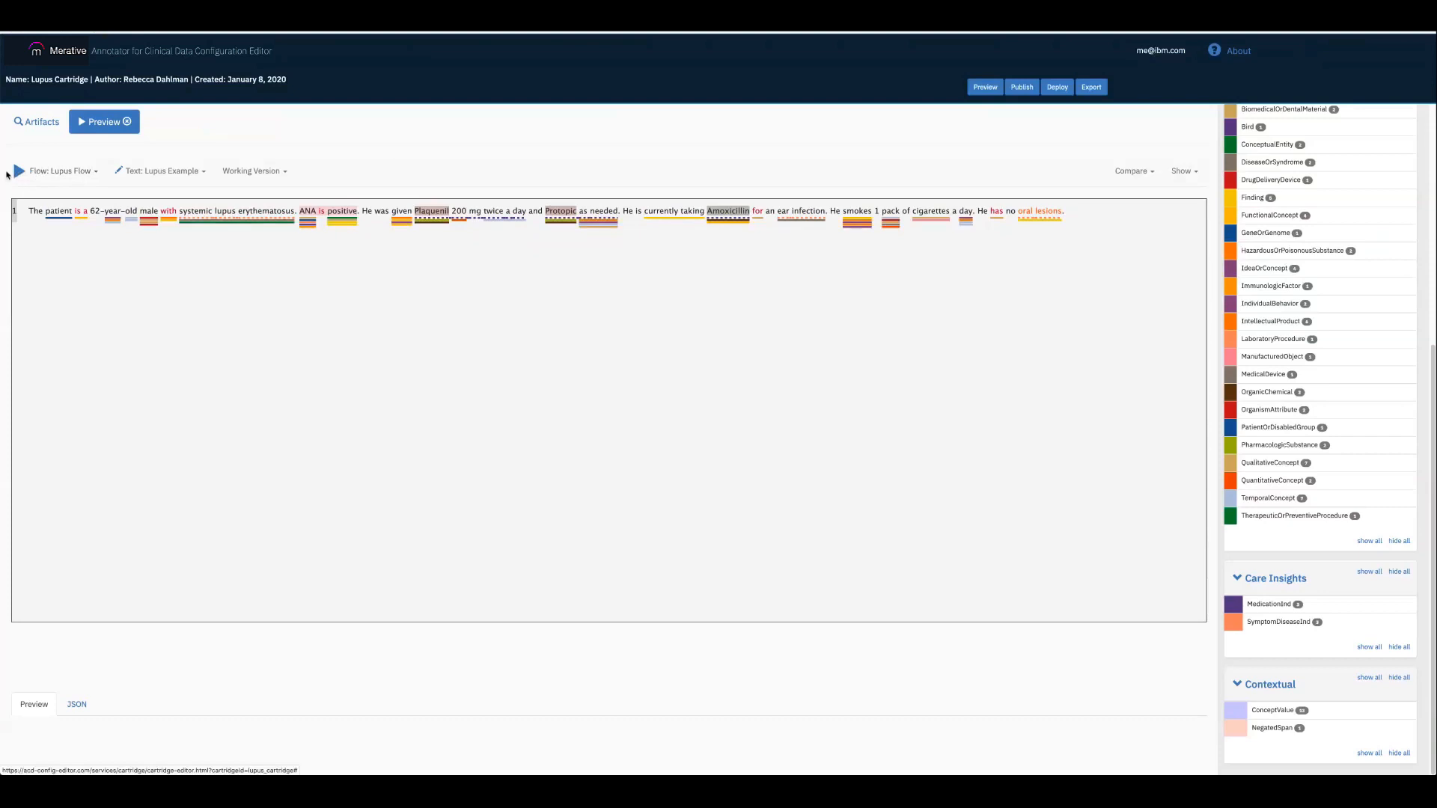
{"action": "left_click", "coordinate": [19, 172]}
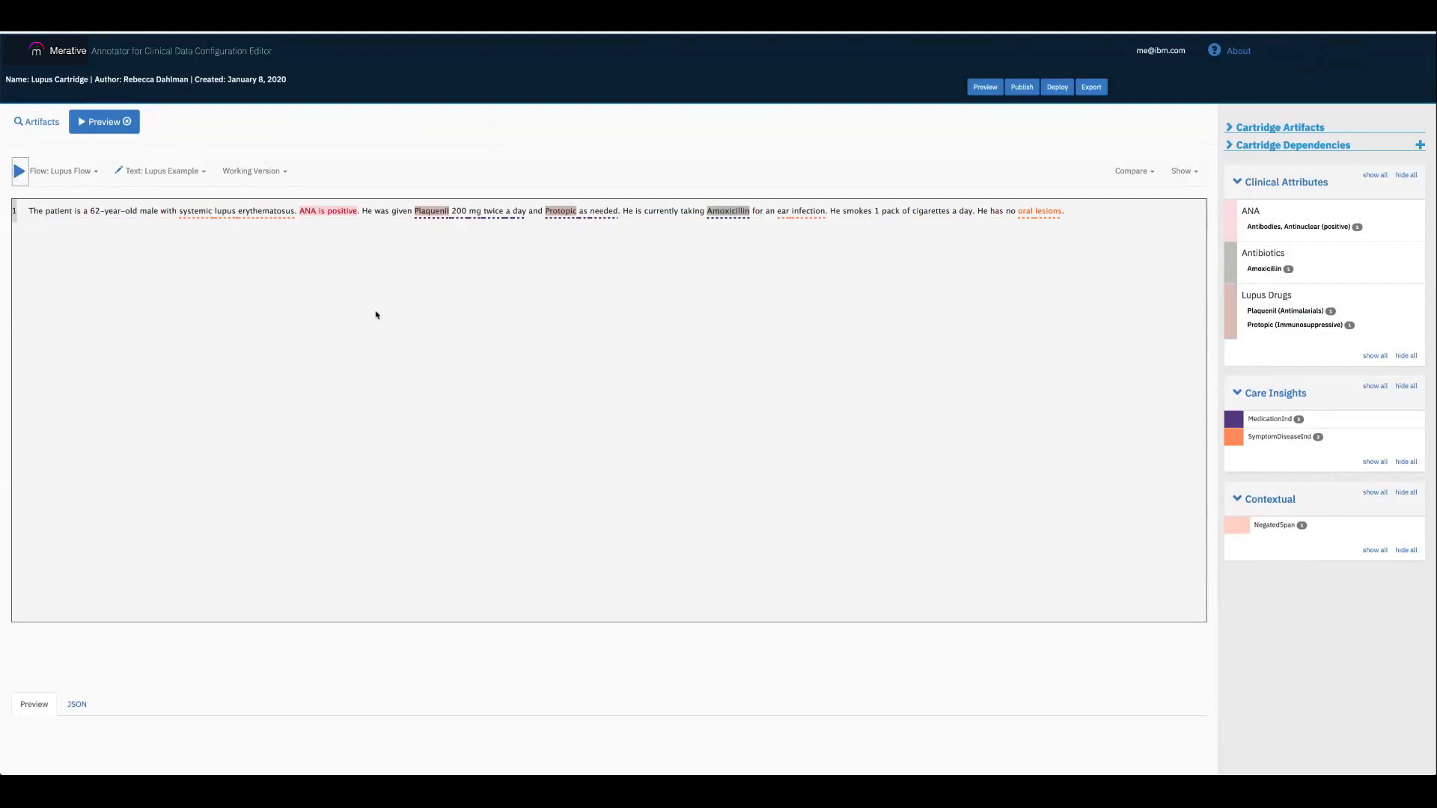
- Switch the preview from Lupus Flow to the individually selected annotators and run it
{"action": "left_click", "coordinate": [87, 171]}
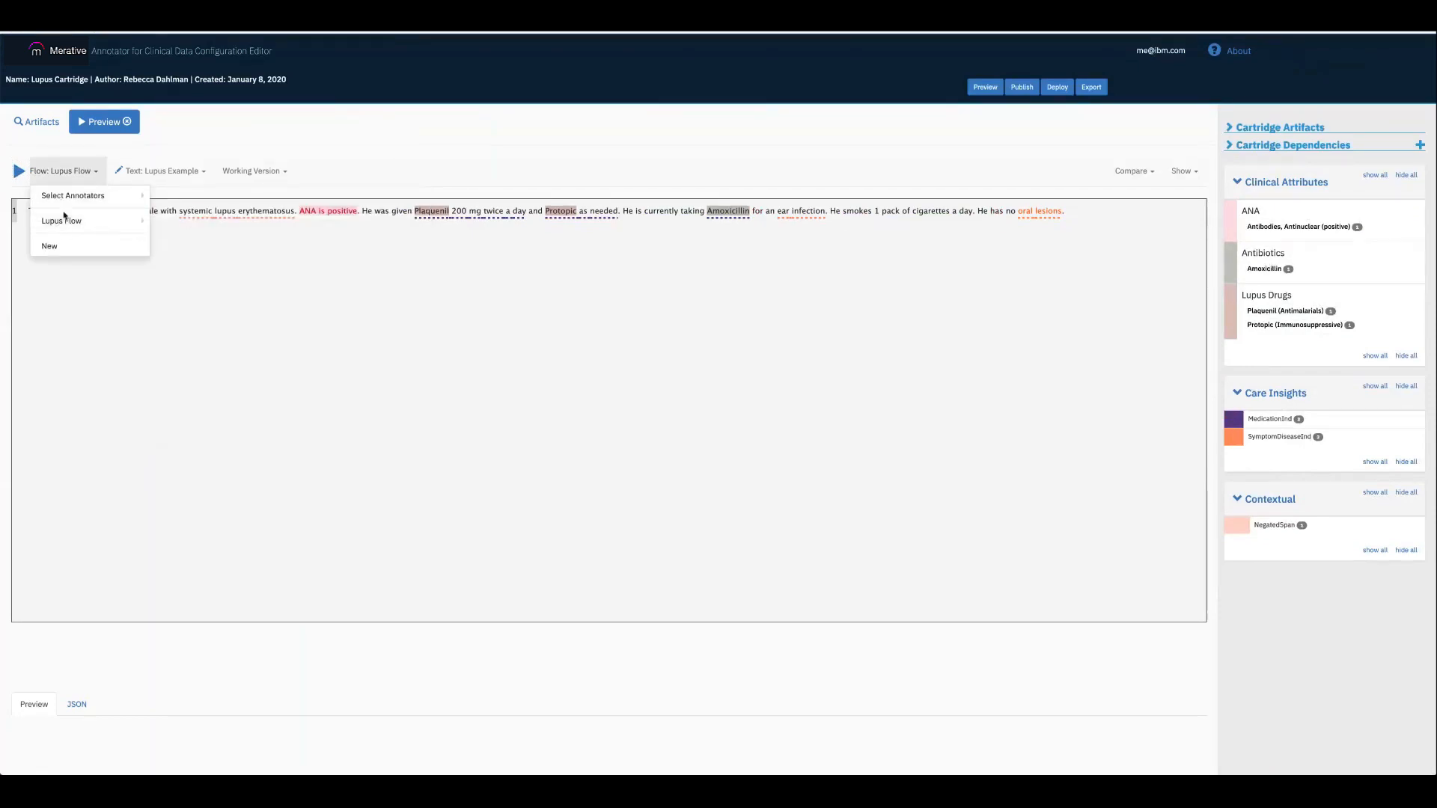
{"action": "mouse_move", "coordinate": [65, 202]}
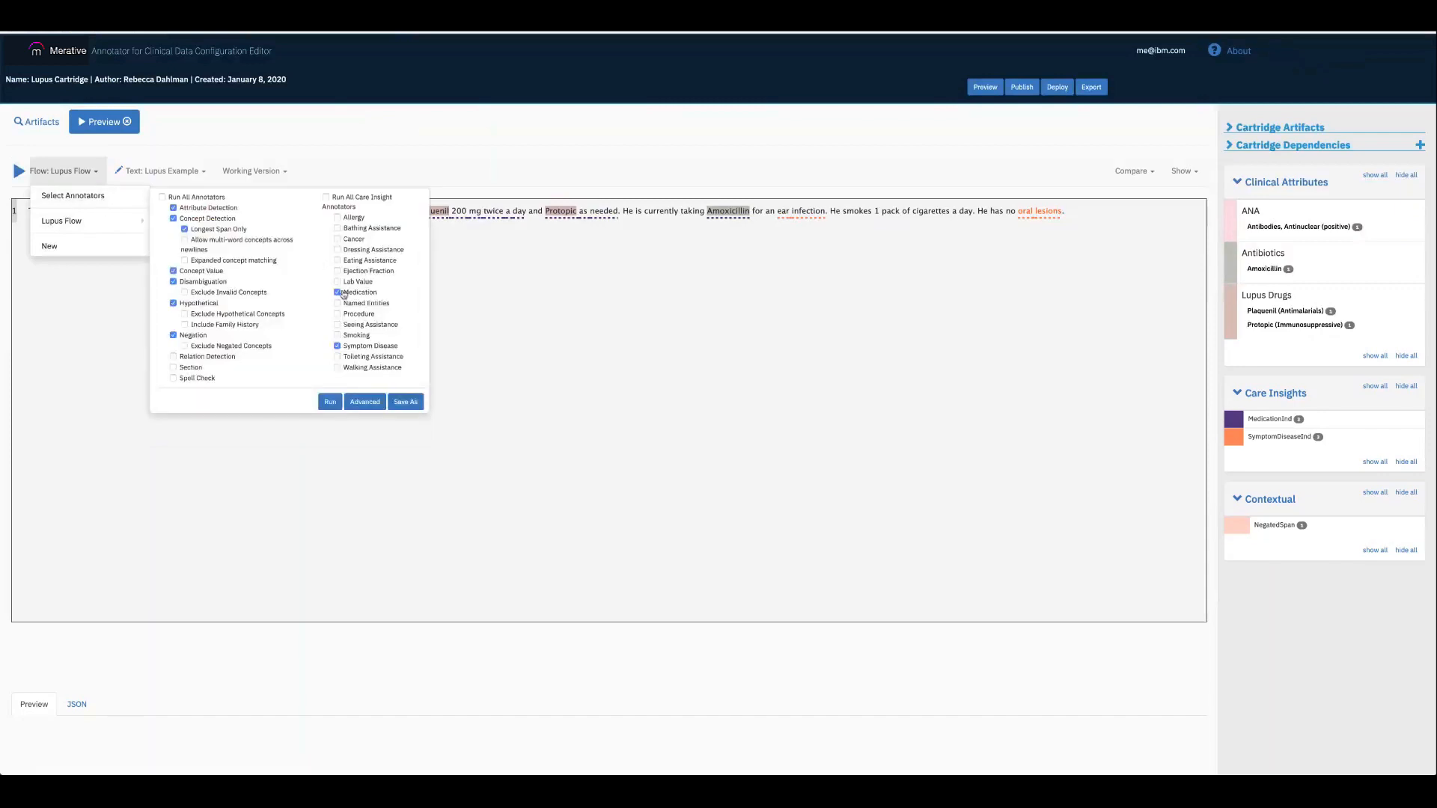
{"action": "left_click", "coordinate": [74, 196]}
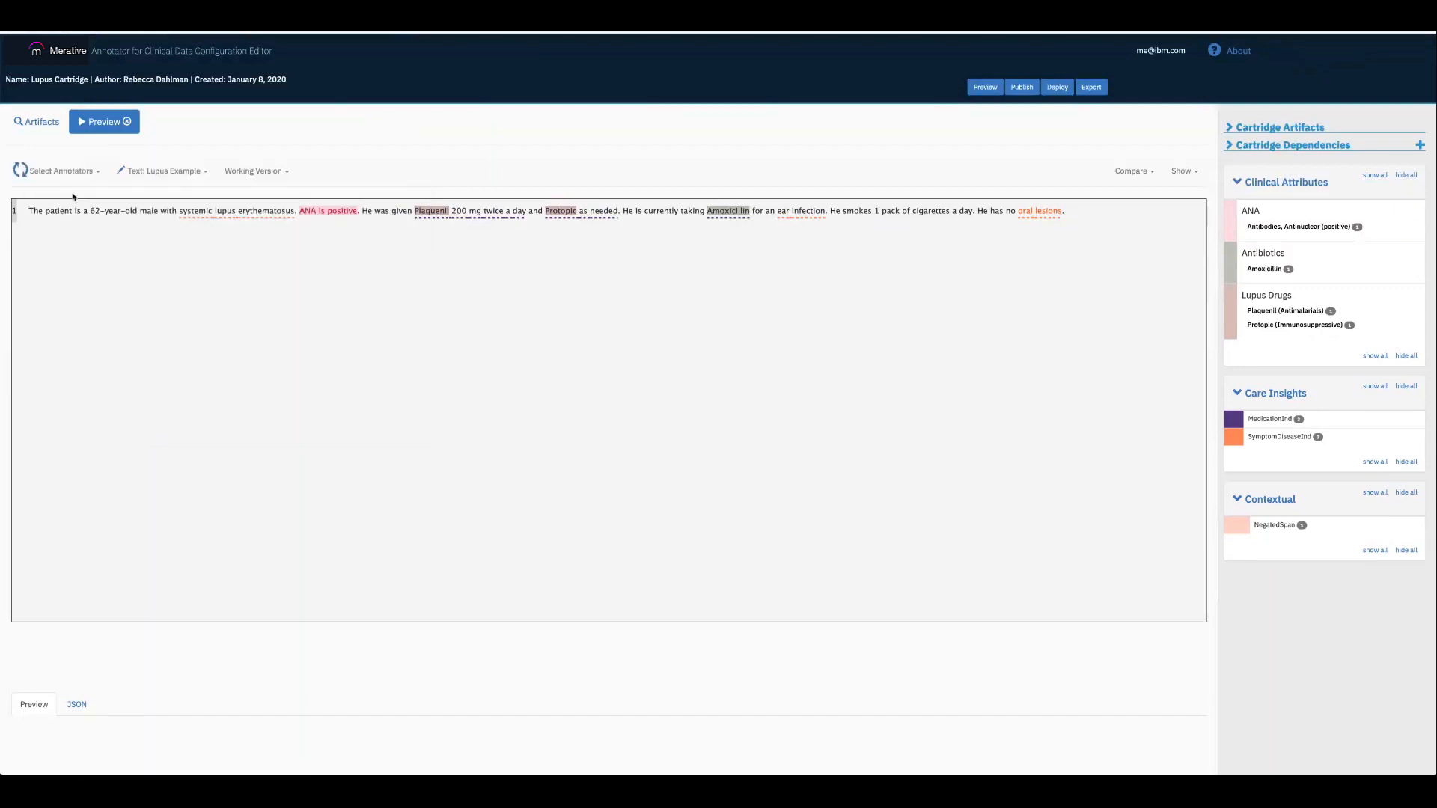